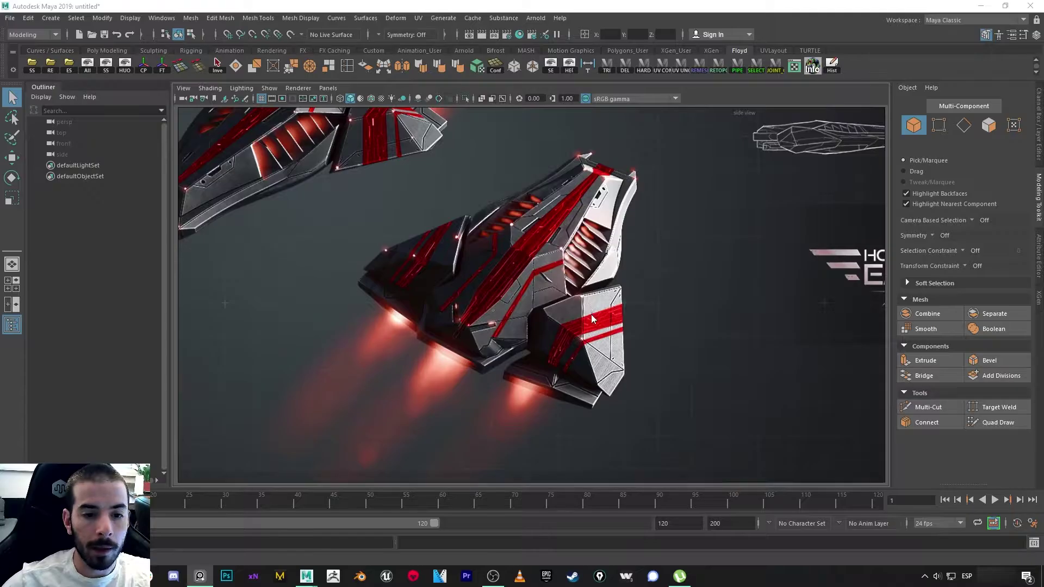
Examine the red and dark-grey spaceship concept art on the reference board, comparing both perspective renders and the line-drawn views.
{"action": "scroll", "coordinate": [592, 321], "scroll_direction": "up", "scroll_amount": 2}
{"action": "scroll", "coordinate": [634, 360], "scroll_direction": "down", "scroll_amount": 3}
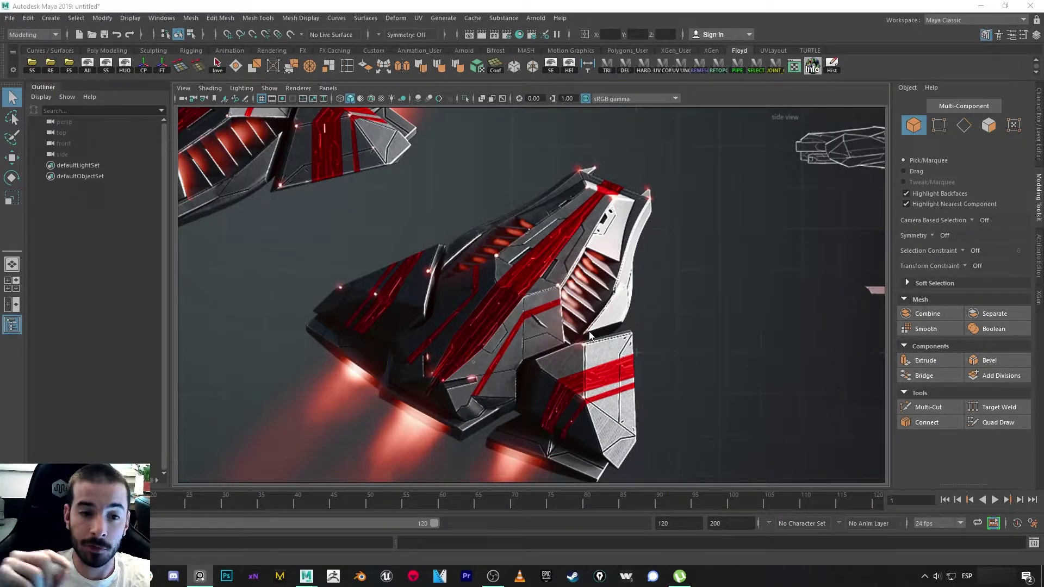
{"action": "scroll", "coordinate": [589, 333], "scroll_direction": "down", "scroll_amount": 10}
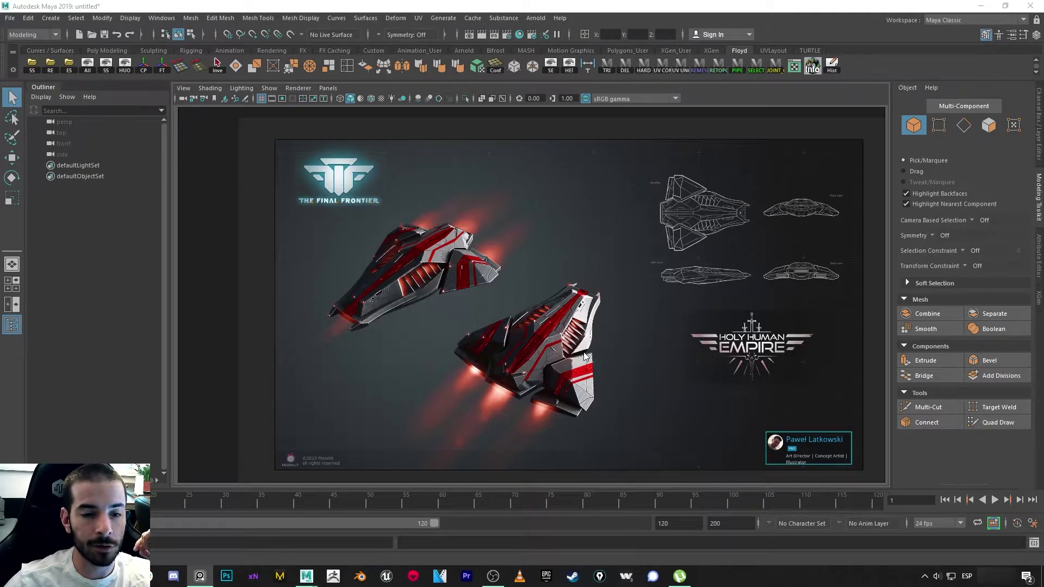
{"action": "scroll", "coordinate": [584, 356], "scroll_direction": "down", "scroll_amount": 5}
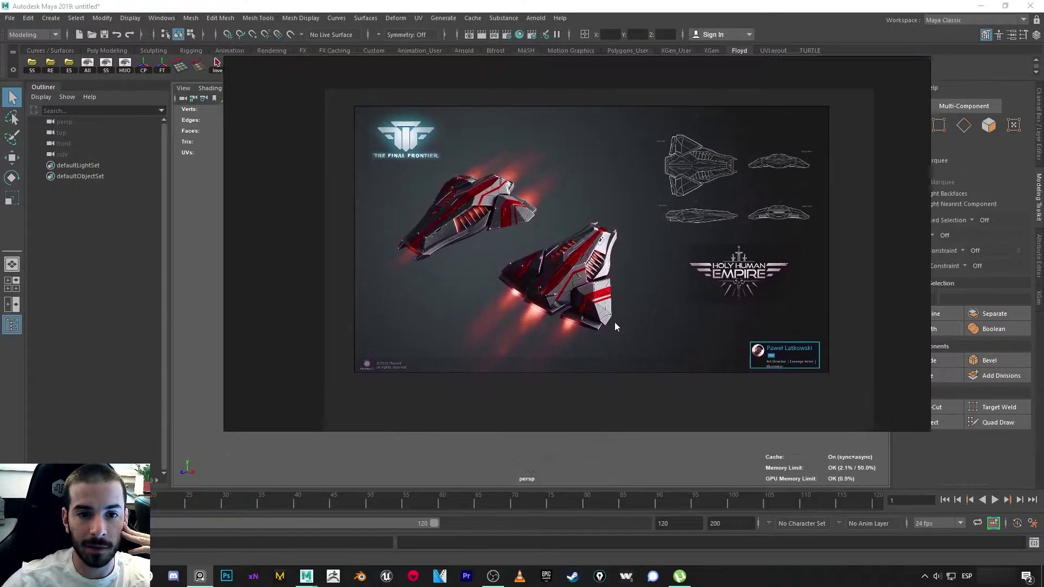
{"action": "left_click_drag", "start_coordinate": [616, 326], "coordinate": [586, 367]}
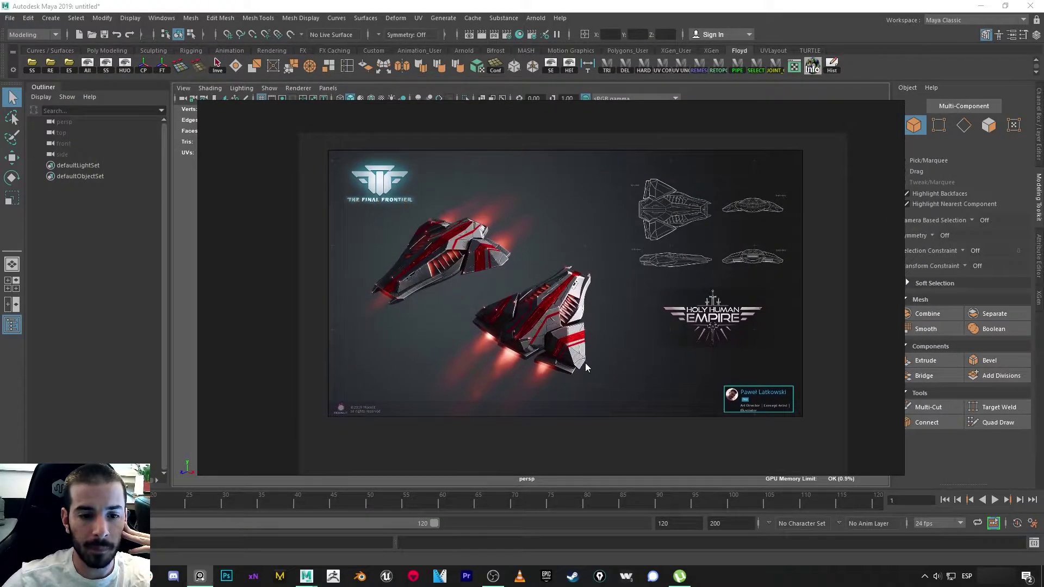
{"action": "scroll", "coordinate": [590, 370], "scroll_direction": "down", "scroll_amount": 3}
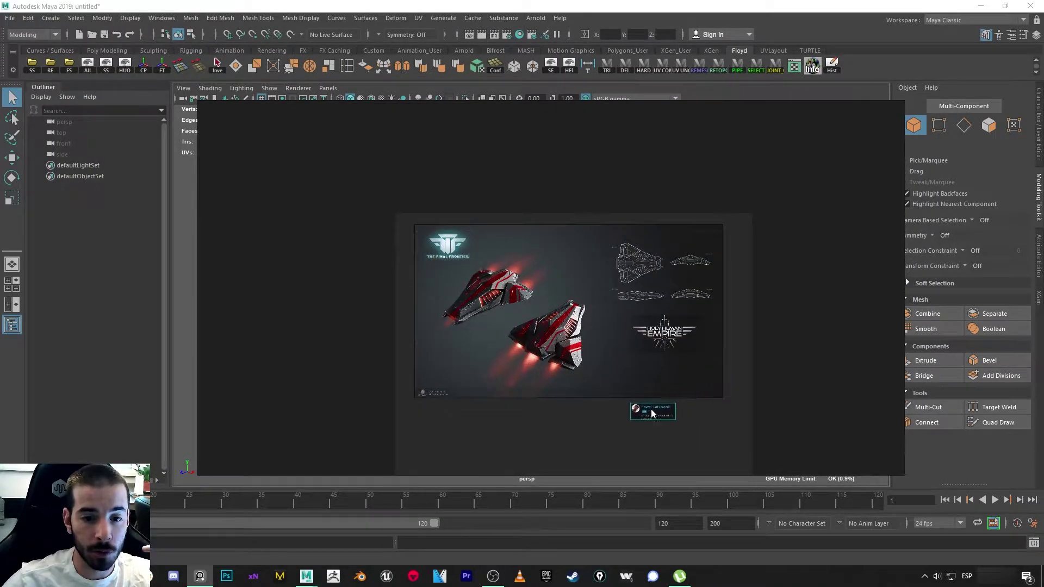
{"action": "scroll", "coordinate": [596, 342], "scroll_direction": "up", "scroll_amount": 3}
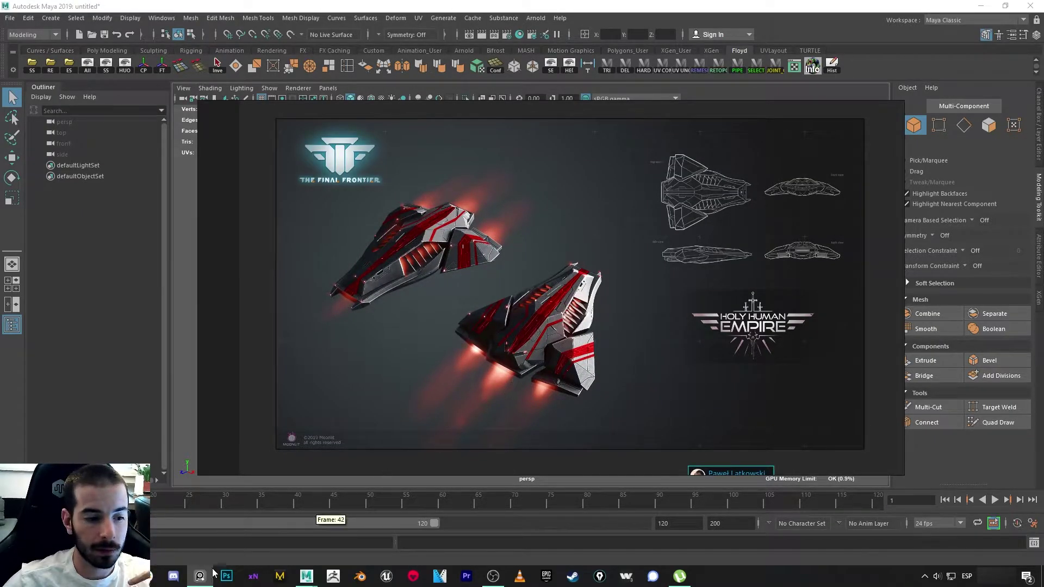
{"action": "mouse_move", "coordinate": [203, 580]}
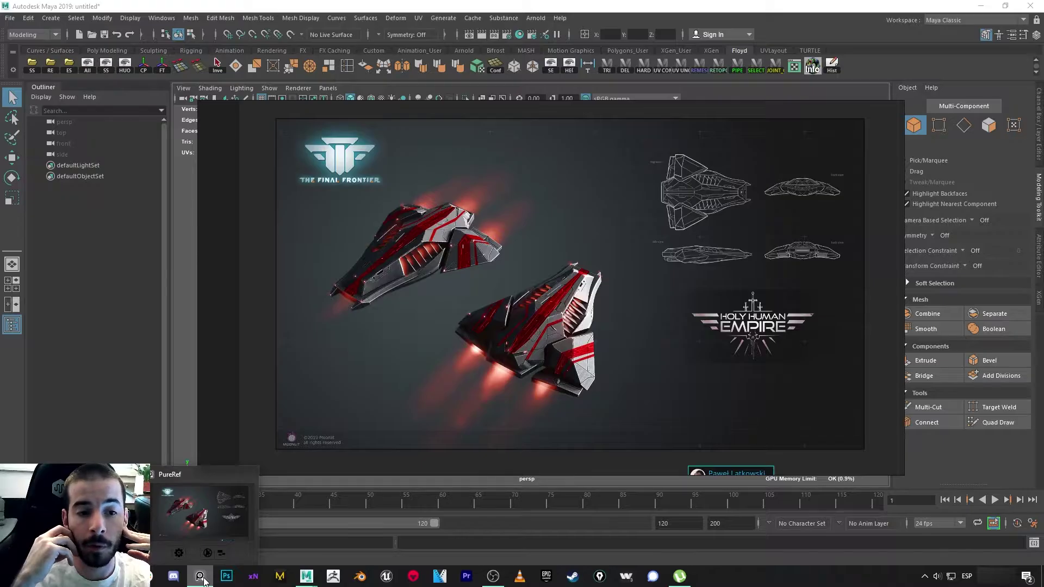
{"action": "scroll", "coordinate": [602, 318], "scroll_direction": "up", "scroll_amount": 2}
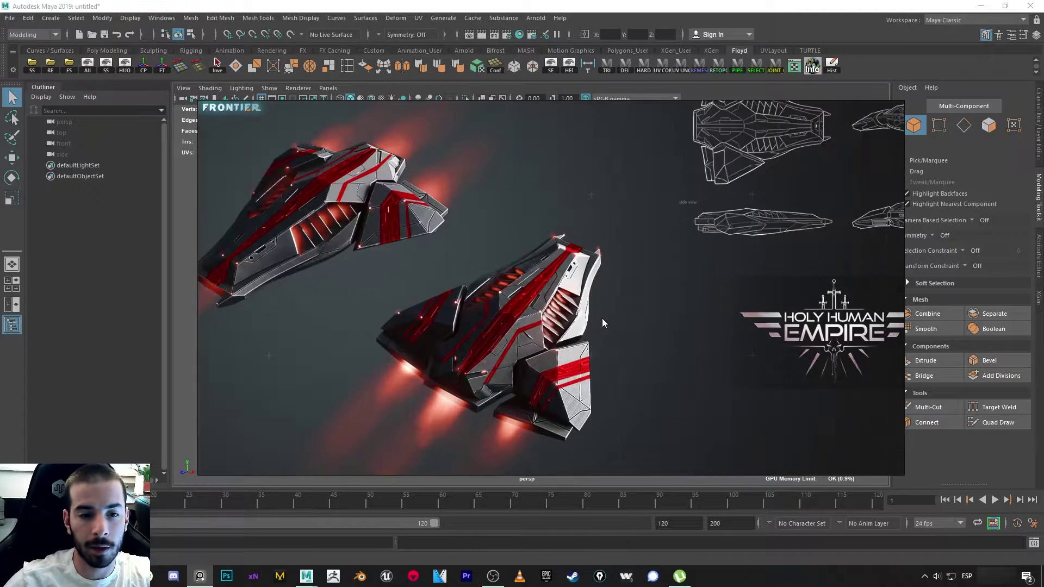
{"action": "middle_click_drag", "start_coordinate": [602, 322], "coordinate": [653, 353]}
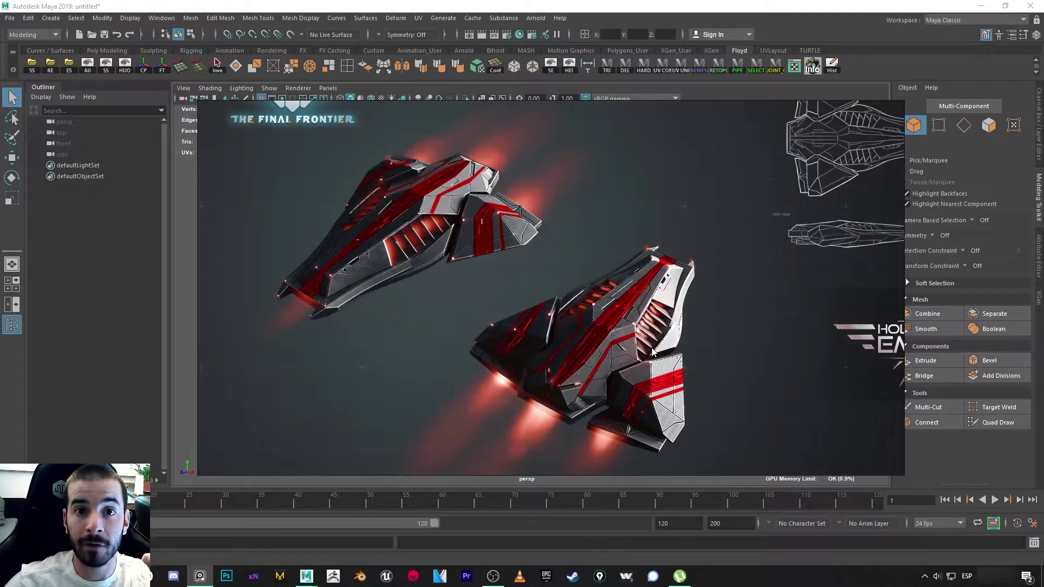
{"action": "scroll", "coordinate": [652, 353], "scroll_direction": "down", "scroll_amount": 1}
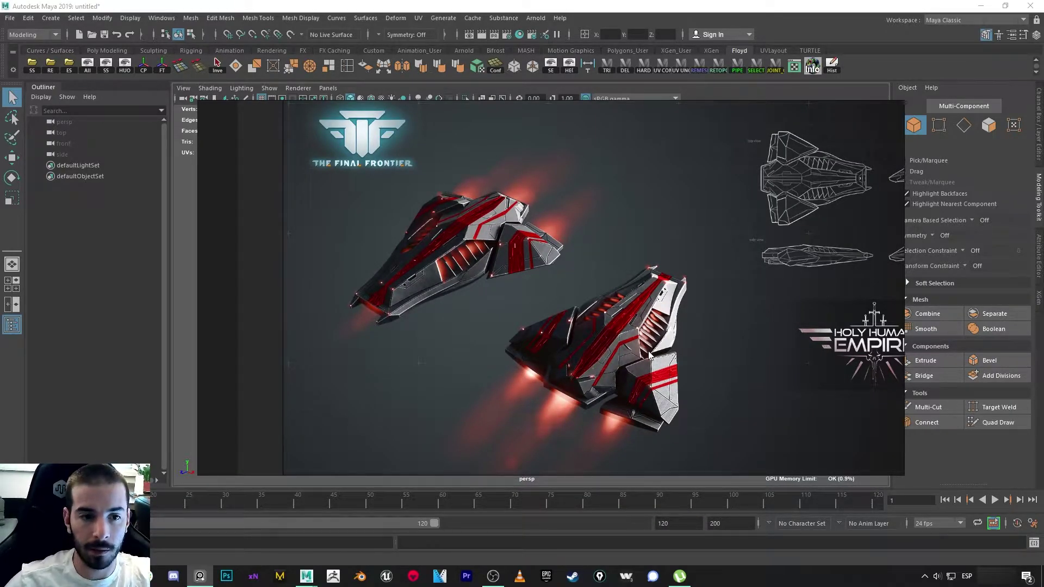
{"action": "left_click_drag", "start_coordinate": [650, 355], "coordinate": [553, 360]}
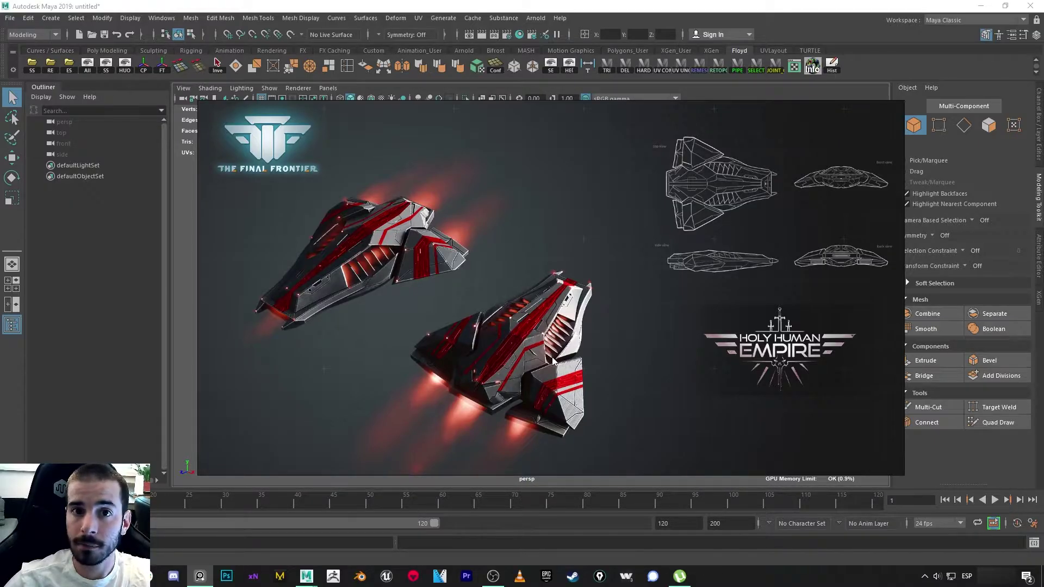
{"action": "scroll", "coordinate": [553, 361], "scroll_direction": "up", "scroll_amount": 5}
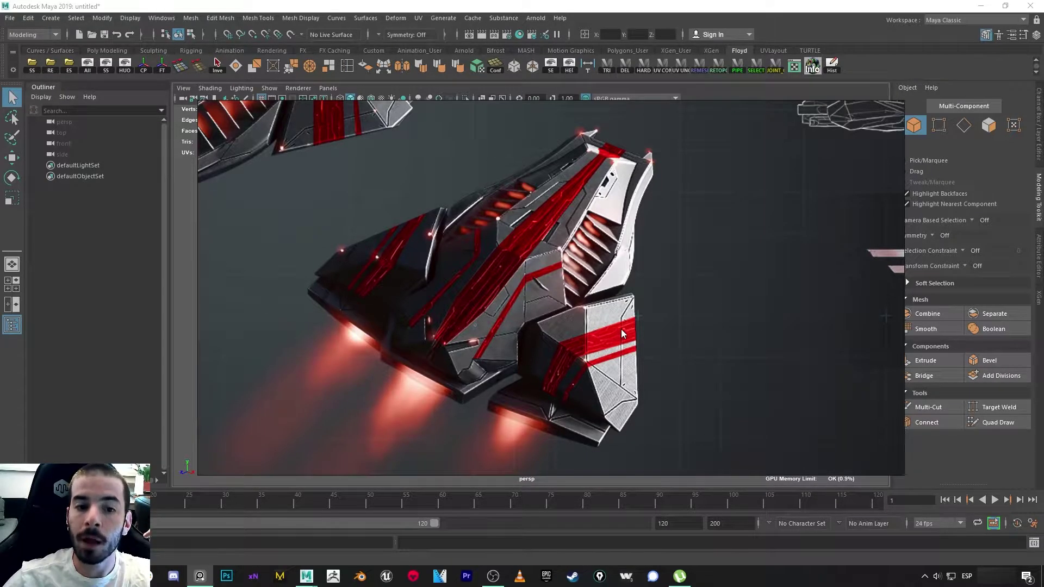
{"action": "left_click_drag", "start_coordinate": [592, 351], "coordinate": [589, 353], "text": "alt"}
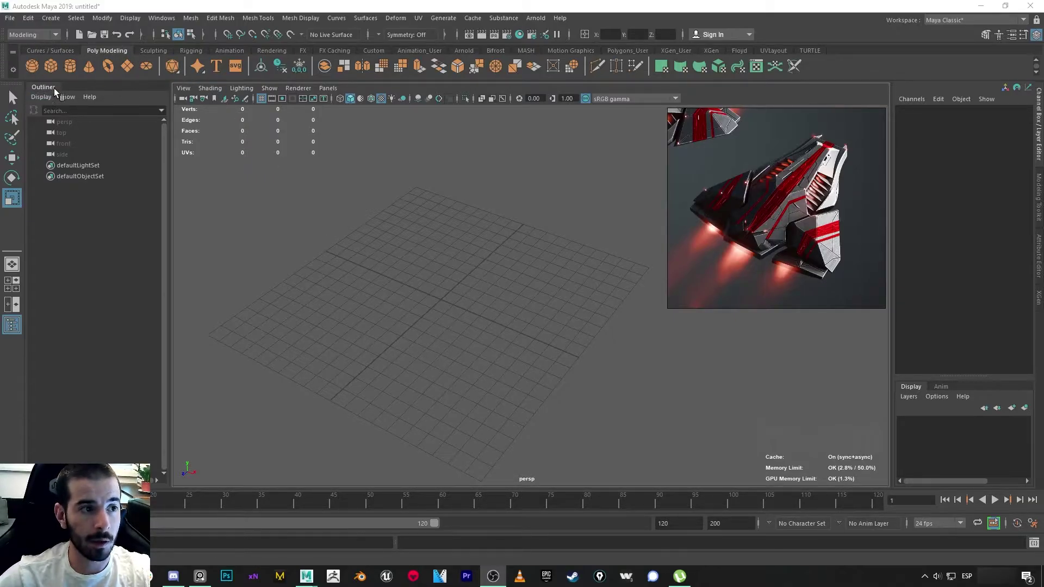
Try out a polygon sphere scaled to about 36.4 and a cube scaled to about 71.7, deleting each.
{"action": "left_click", "coordinate": [32, 66]}
{"action": "left_click_drag", "start_coordinate": [442, 301], "coordinate": [543, 298]}
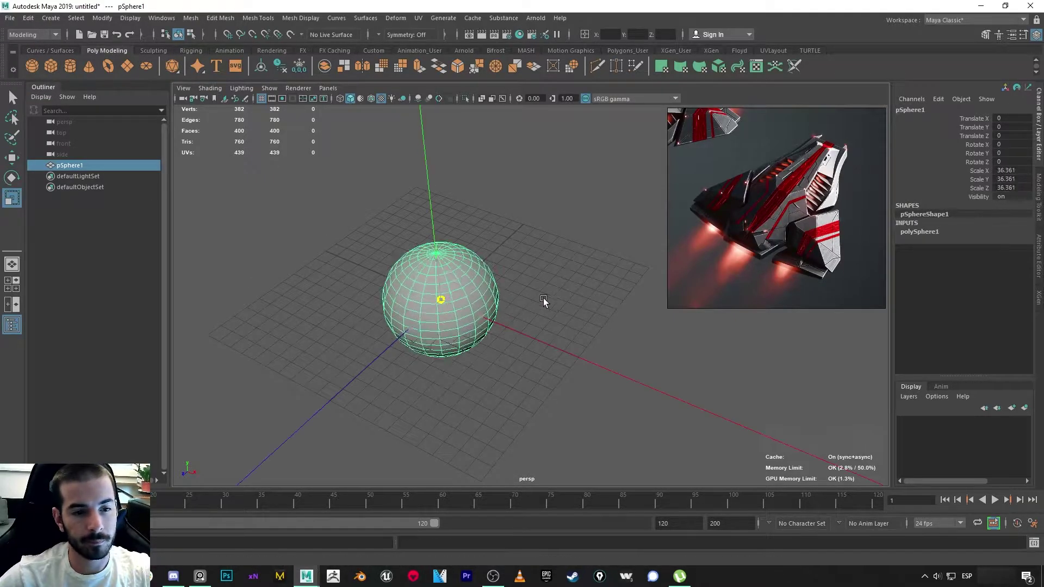
{"action": "key", "text": "Delete"}
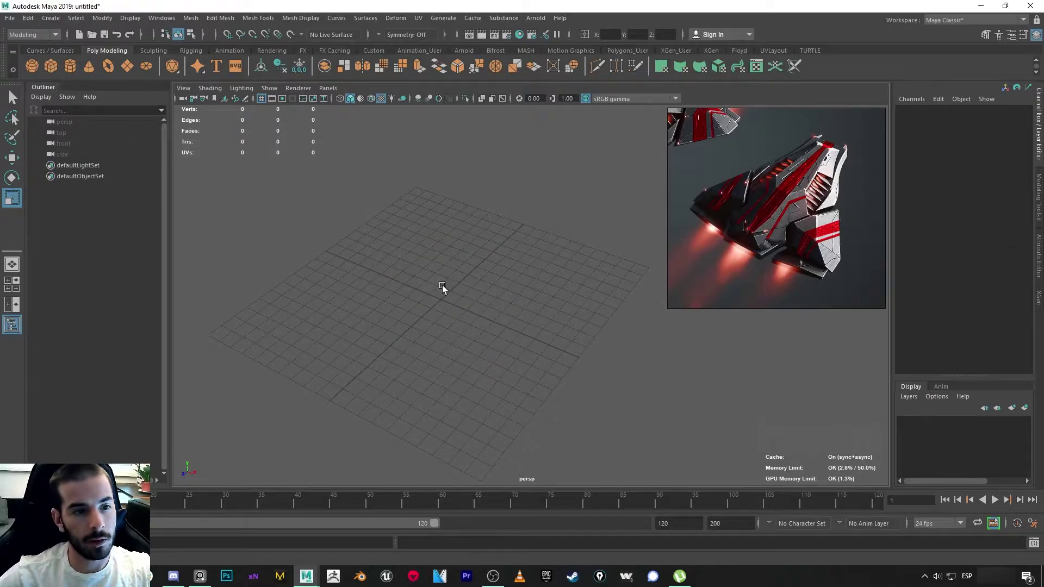
{"action": "right_click_drag", "start_coordinate": [442, 285], "coordinate": [439, 305], "text": "shift"}
{"action": "left_click_drag", "start_coordinate": [440, 300], "coordinate": [536, 302]}
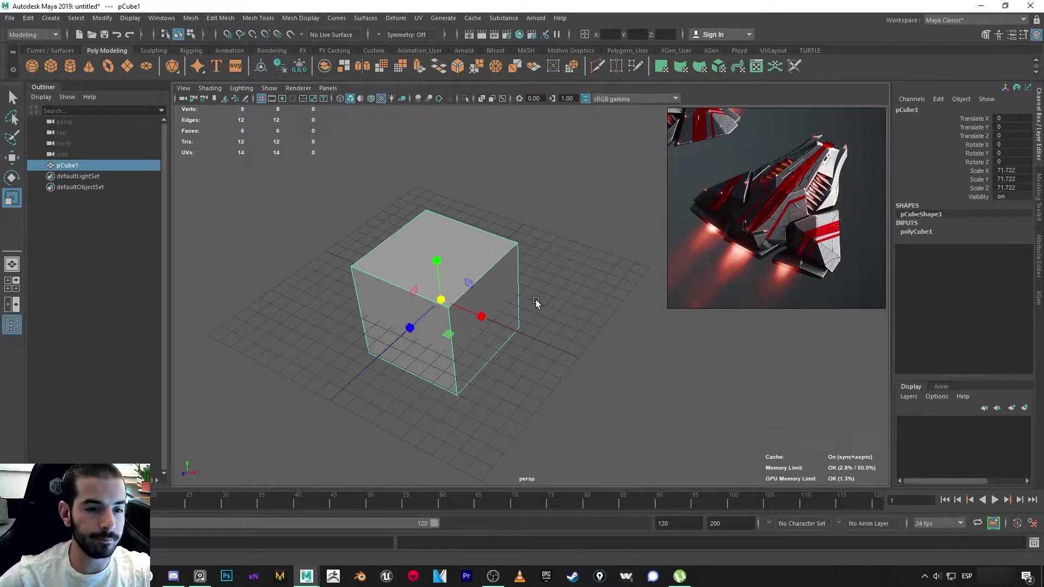
{"action": "key", "text": "Delete"}
Try out a polygon cylinder scaled to about 41.6 and a cone scaled to about 39, deleting each.
{"action": "right_click_drag", "start_coordinate": [508, 313], "coordinate": [438, 299], "text": "shift"}
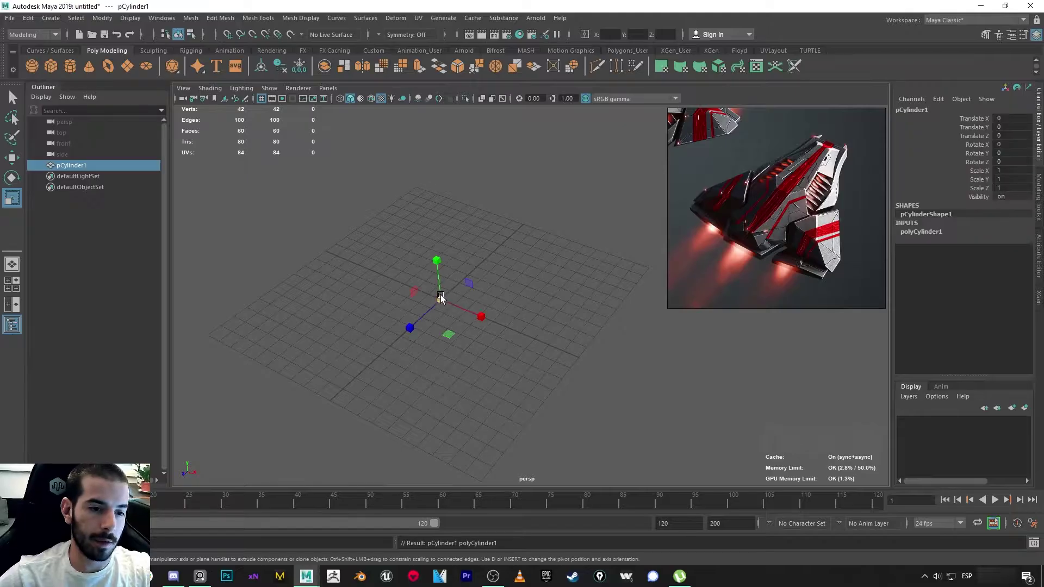
{"action": "left_click_drag", "start_coordinate": [440, 300], "coordinate": [551, 301]}
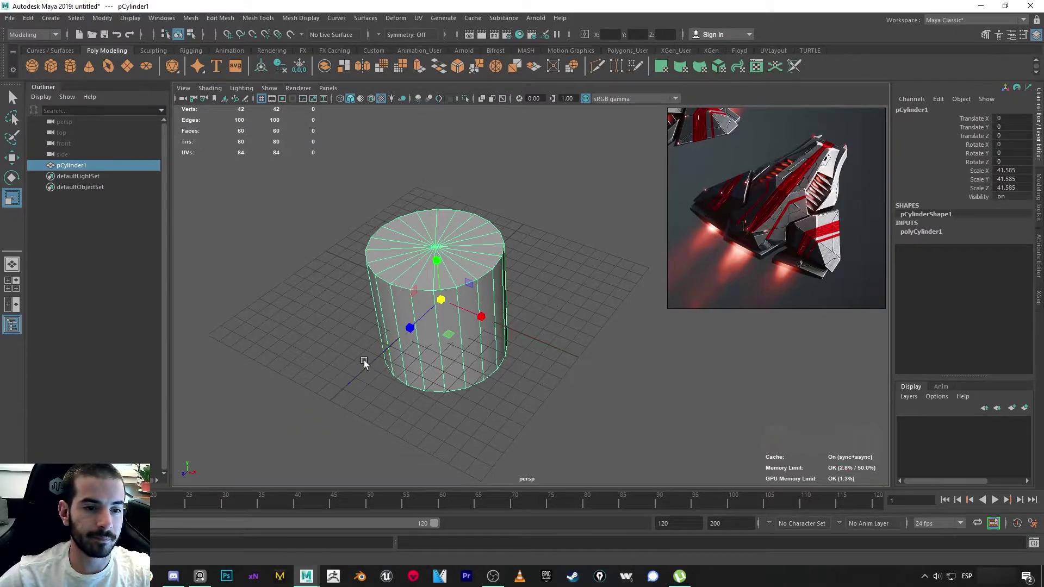
{"action": "key", "text": "Delete"}
{"action": "left_click", "coordinate": [89, 67]}
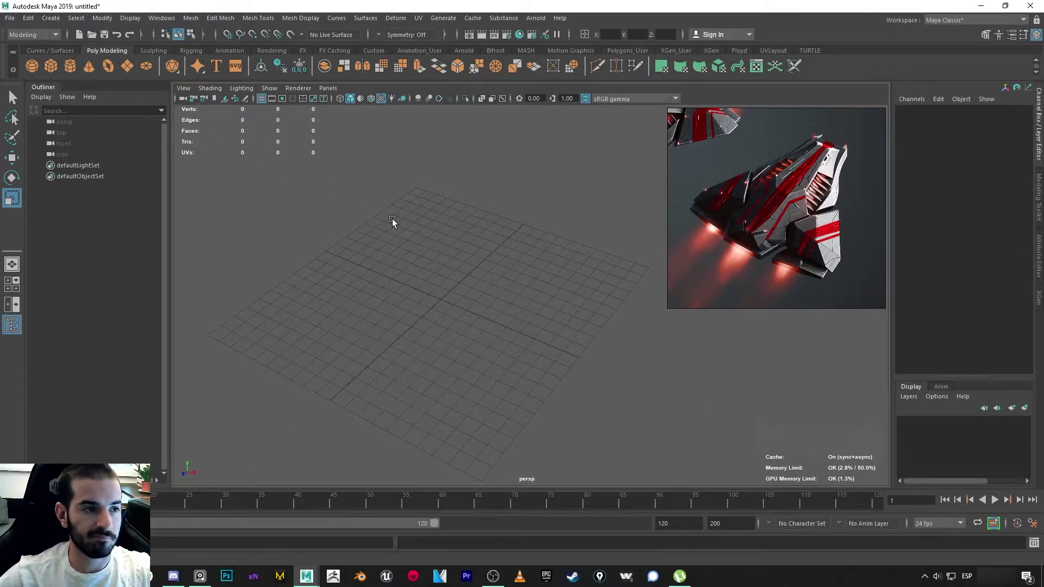
{"action": "left_click_drag", "start_coordinate": [441, 299], "coordinate": [541, 307]}
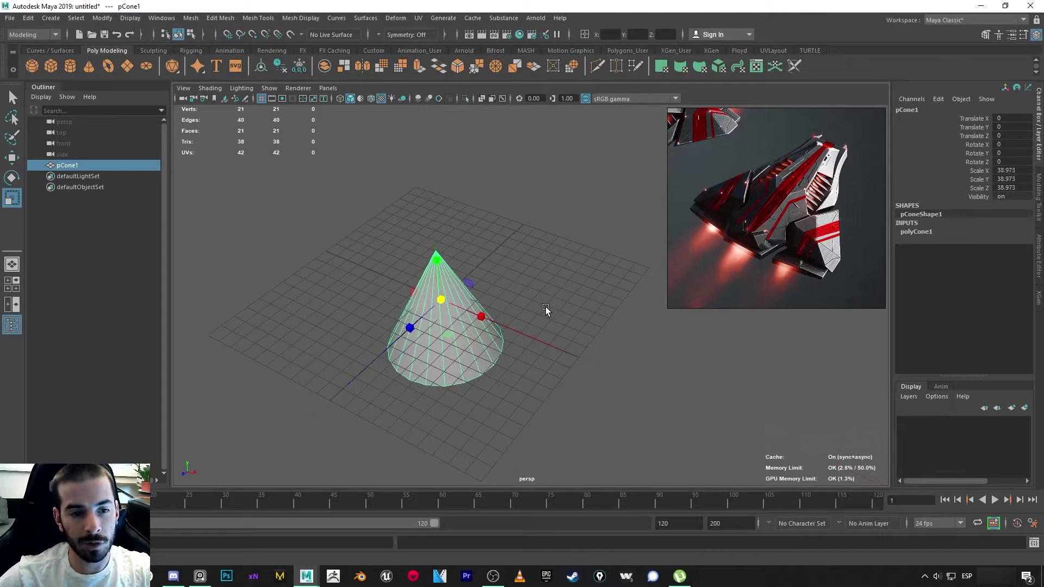
{"action": "key", "text": "Delete"}
Try out a polygon plane scaled to about 141.8 and a torus scaled to about 56.6, deleting each.
{"action": "left_click", "coordinate": [127, 65]}
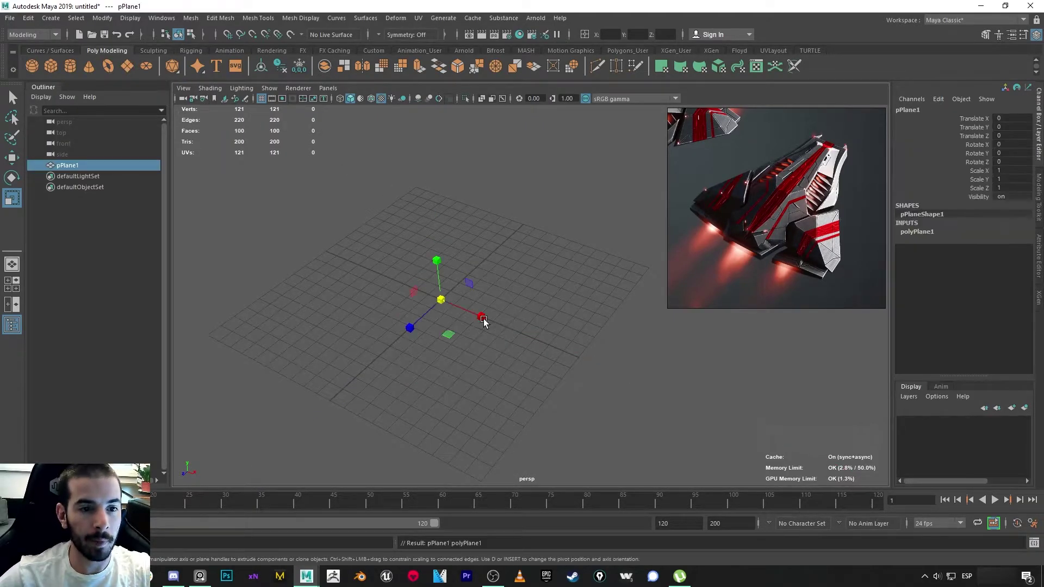
{"action": "left_click_drag", "start_coordinate": [440, 299], "coordinate": [594, 315]}
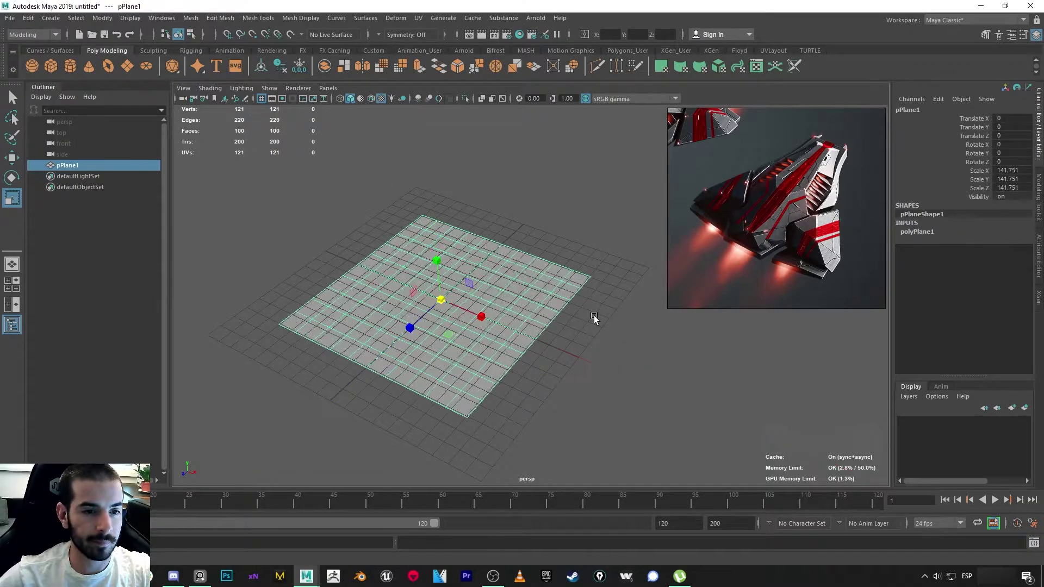
{"action": "key", "text": "Delete"}
{"action": "left_click", "coordinate": [108, 66]}
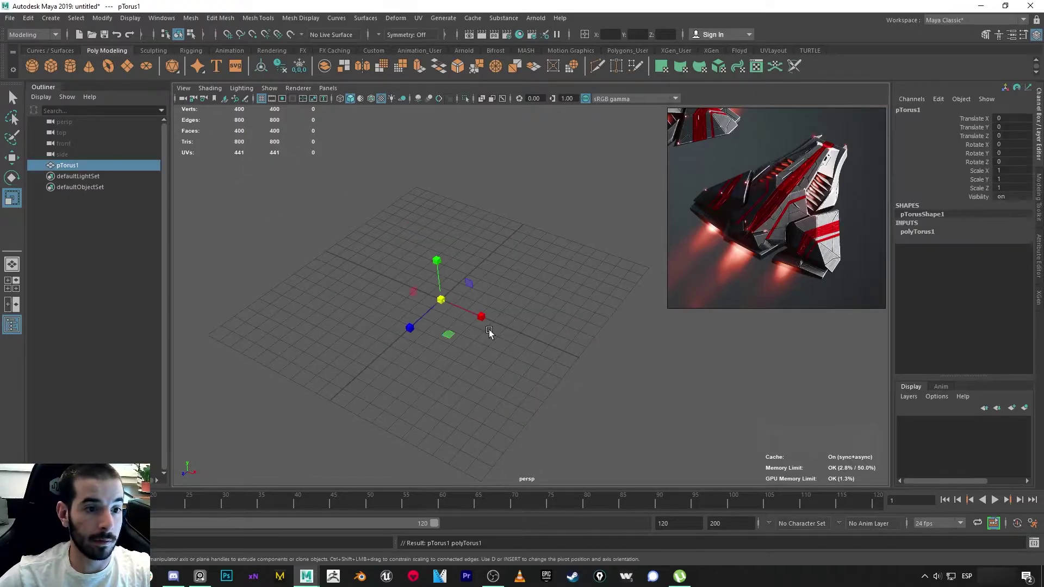
{"action": "left_click_drag", "start_coordinate": [441, 299], "coordinate": [644, 375]}
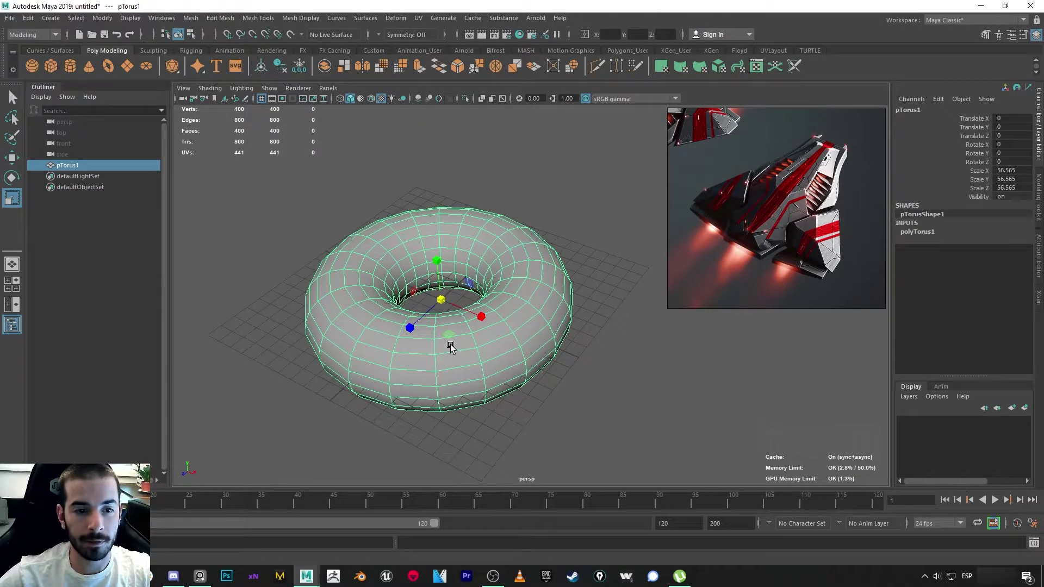
{"action": "mouse_move", "coordinate": [459, 350]}
{"action": "right_mouse_down", "text": "alt"}
{"action": "mouse_move", "coordinate": [513, 412]}
{"action": "mouse_move", "coordinate": [453, 365]}
{"action": "right_mouse_up", "text": "alt"}
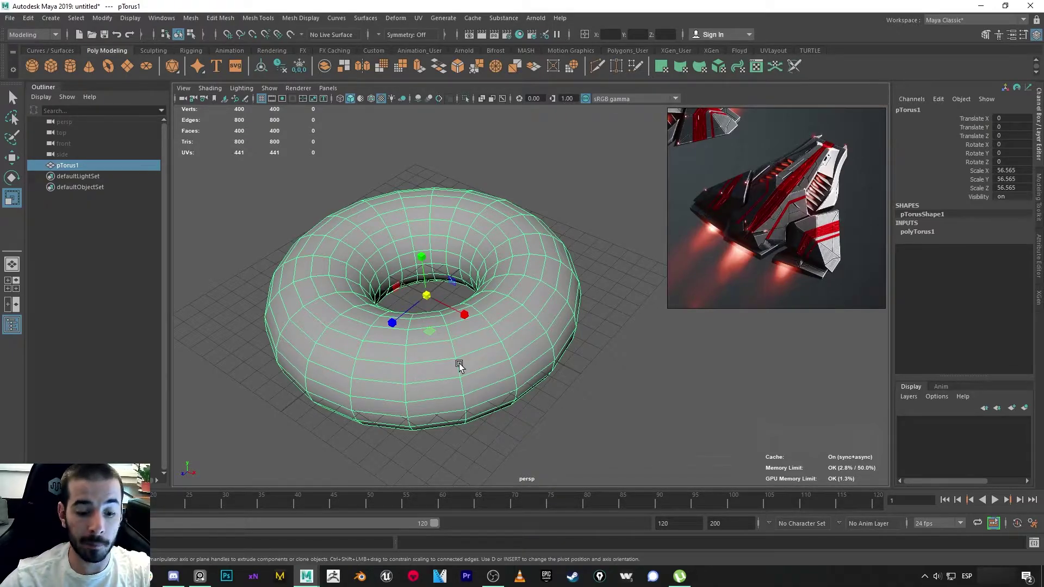
{"action": "key", "text": "Delete"}
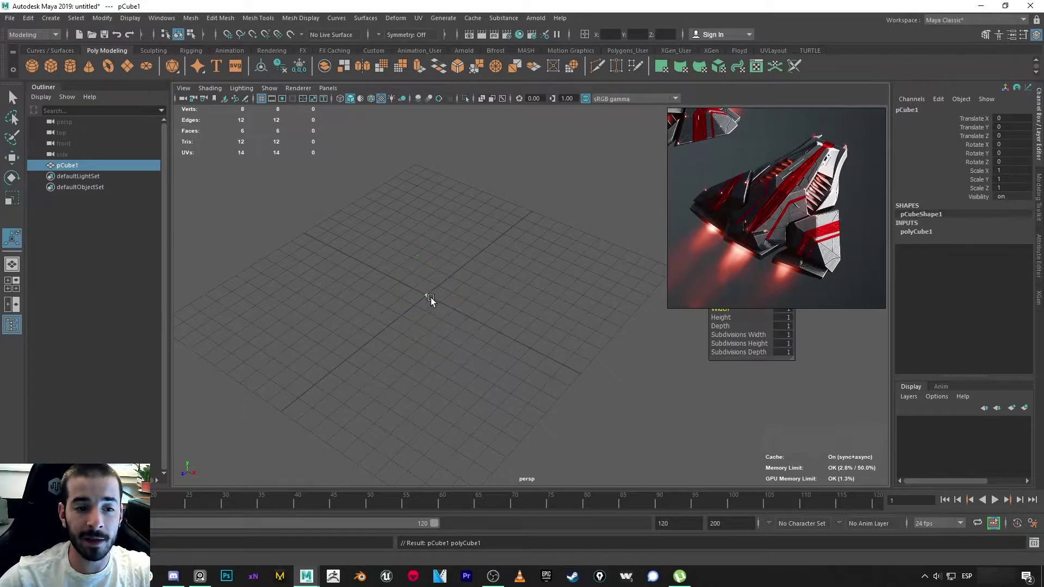
Create a polygon cube scaled uniformly to about 109.4 and set its width, height and depth subdivisions to 10.
{"action": "key", "text": "r"}
{"action": "left_click_drag", "start_coordinate": [429, 300], "coordinate": [494, 403]}
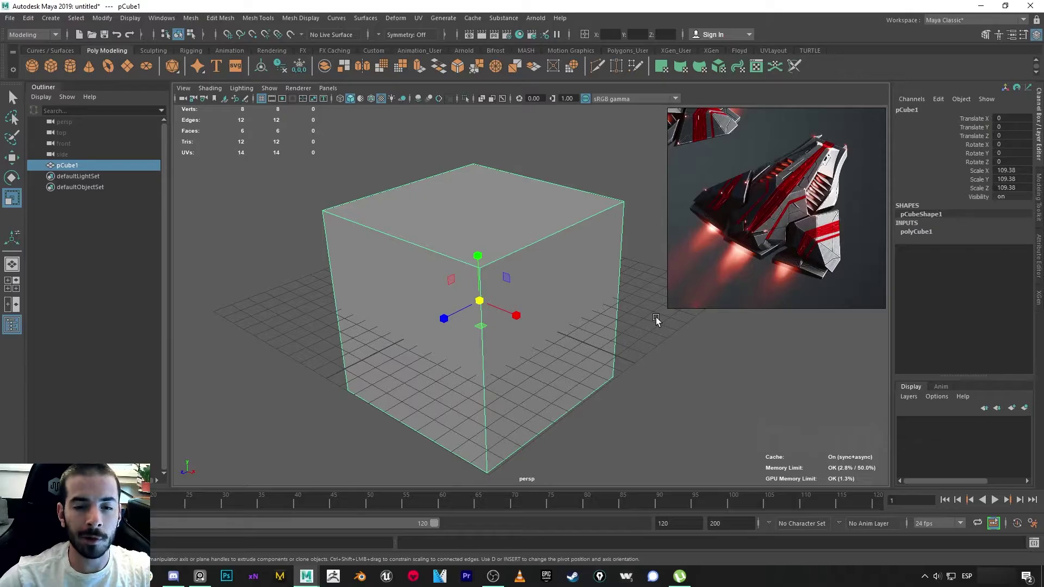
{"action": "left_click", "coordinate": [923, 231]}
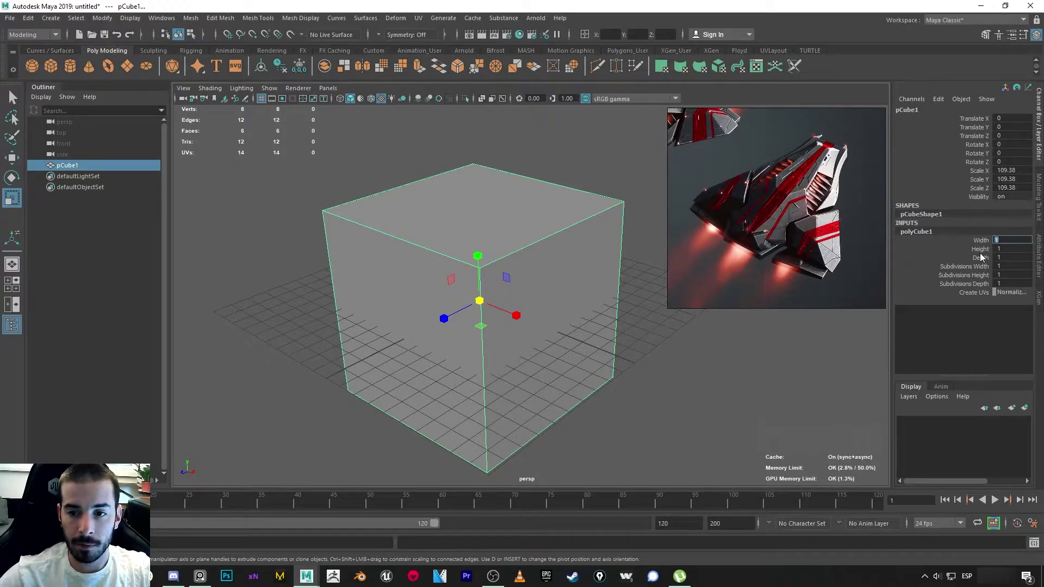
{"action": "left_click", "coordinate": [982, 249]}
{"action": "left_click", "coordinate": [981, 257]}
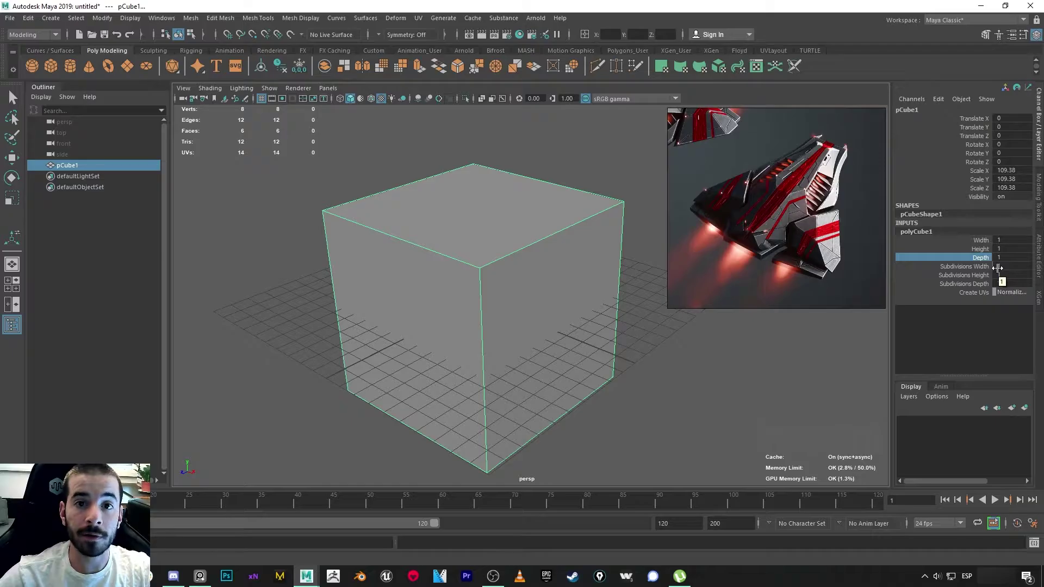
{"action": "left_click_drag", "start_coordinate": [998, 266], "coordinate": [1003, 284]}
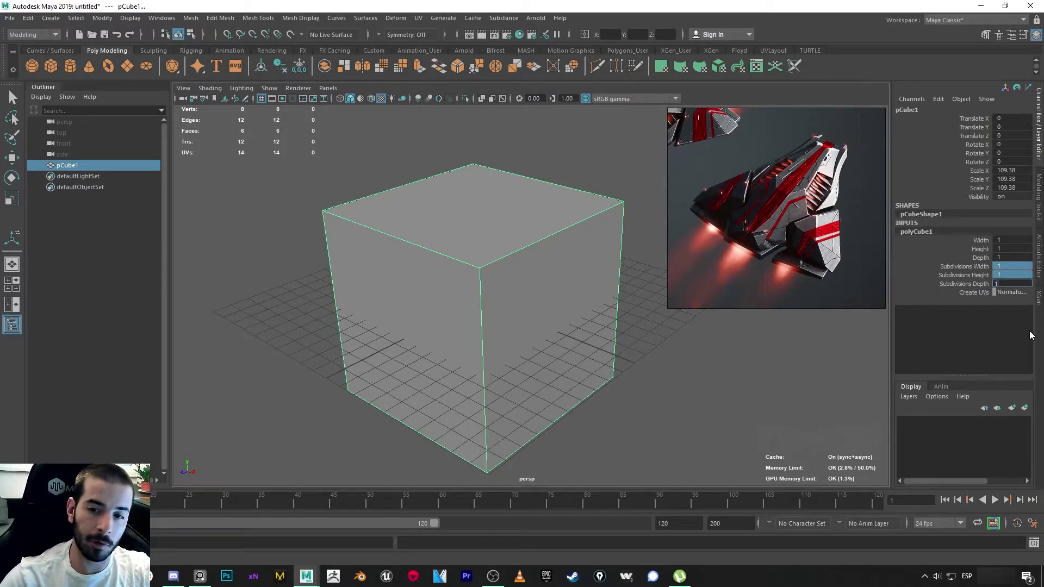
{"action": "type", "text": "10"}
{"action": "key", "text": "Return"}
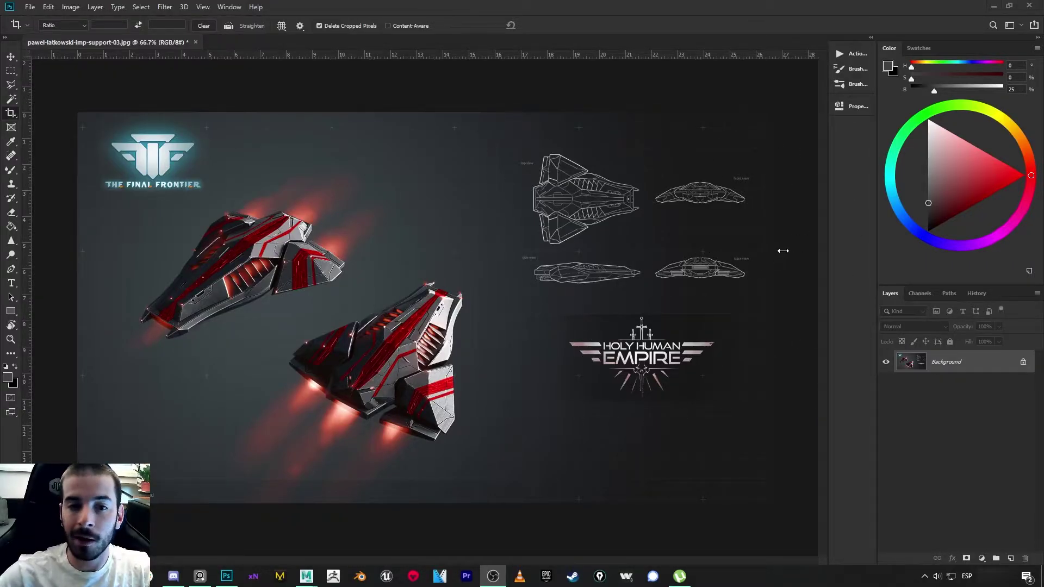
Switch to Photoshop and examine the ship's top and side view line drawings in the concept image up close.
{"action": "left_click", "coordinate": [593, 9]}
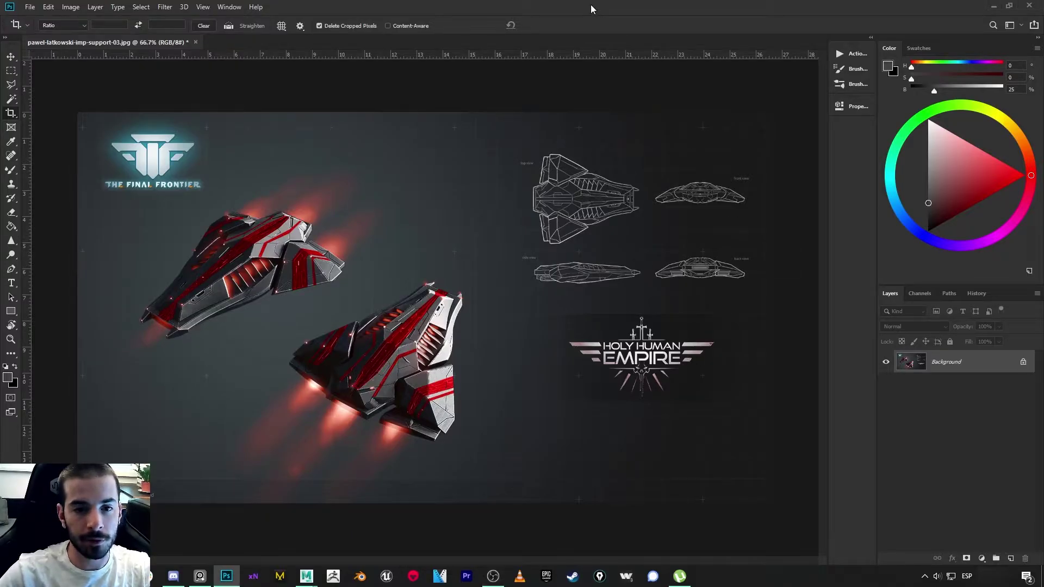
{"action": "key", "text": "ctrl+plus"}
{"action": "left_click_drag", "start_coordinate": [582, 228], "coordinate": [385, 312]}
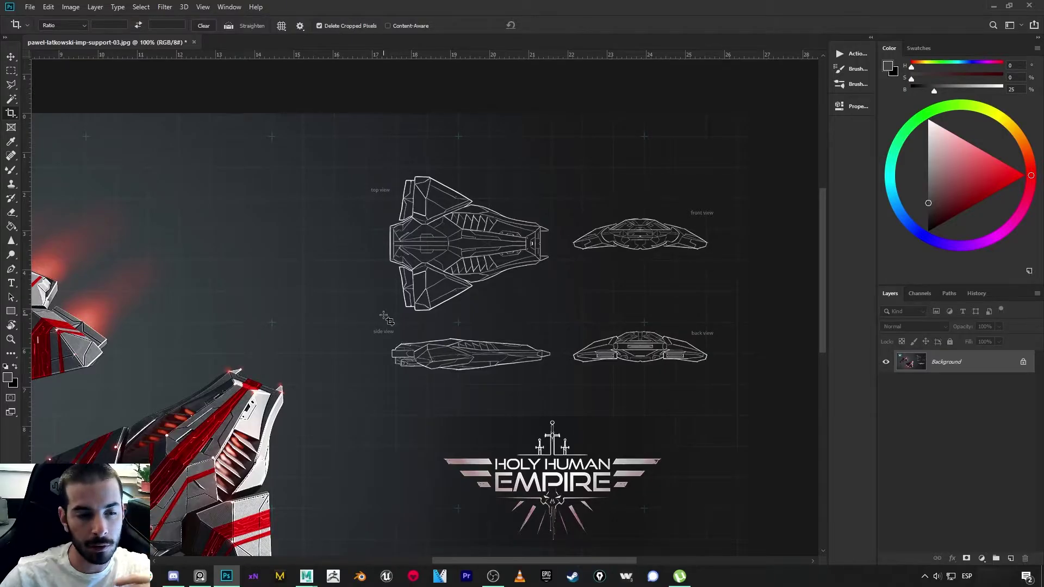
{"action": "scroll", "coordinate": [384, 317], "scroll_direction": "up", "scroll_amount": 2, "text": "alt"}
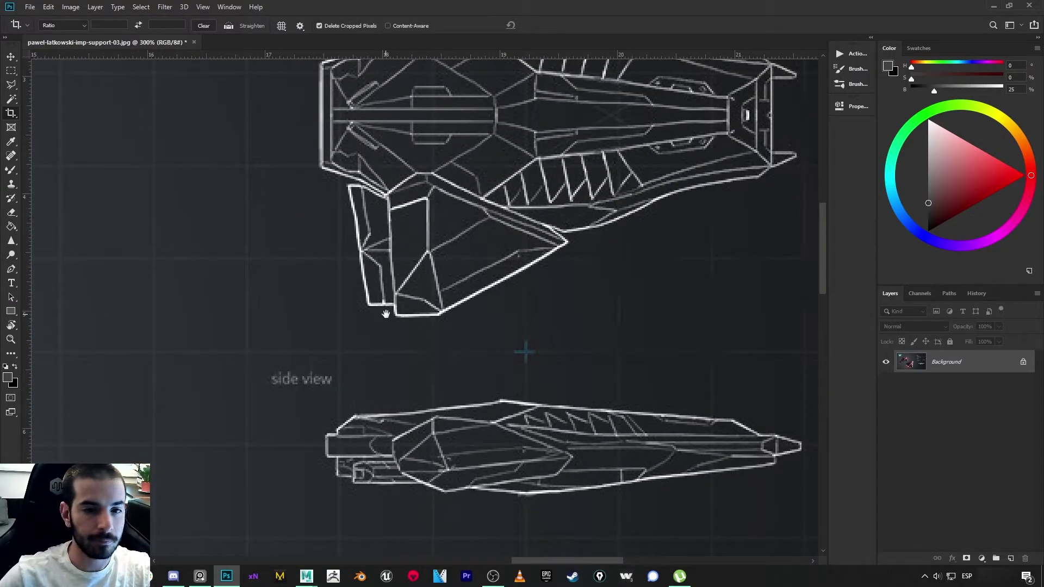
{"action": "left_click_drag", "start_coordinate": [384, 309], "coordinate": [299, 407]}
{"action": "scroll", "coordinate": [305, 405], "scroll_direction": "down", "scroll_amount": 2, "text": "alt"}
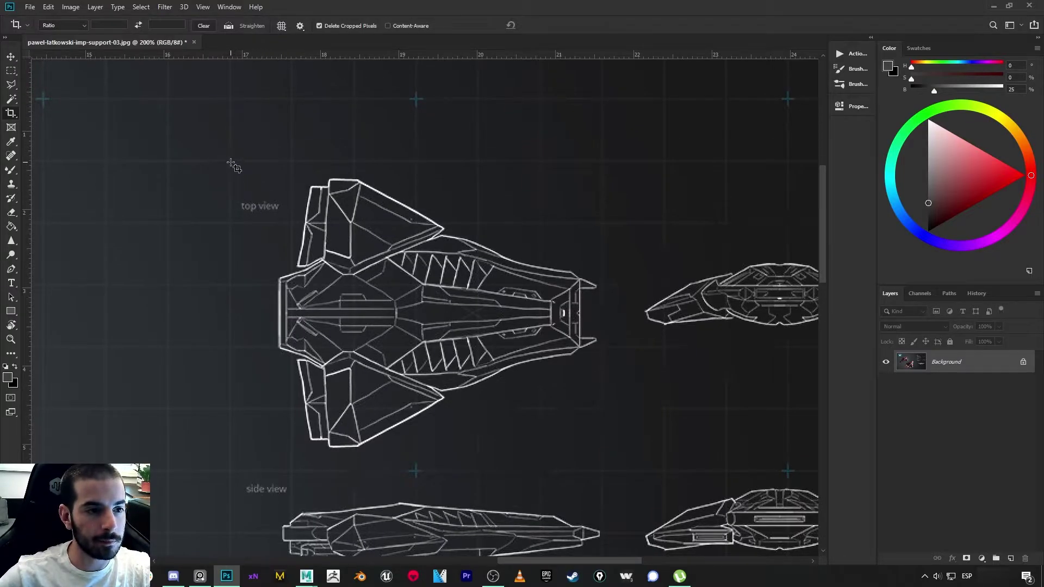
Crop the concept image to the top view drawing and save it as a JPEG named topView on the Desktop.
{"action": "mouse_move", "coordinate": [231, 162]}
{"action": "left_mouse_down"}
{"action": "mouse_move", "coordinate": [547, 396]}
{"action": "mouse_move", "coordinate": [604, 473]}
{"action": "left_mouse_up"}
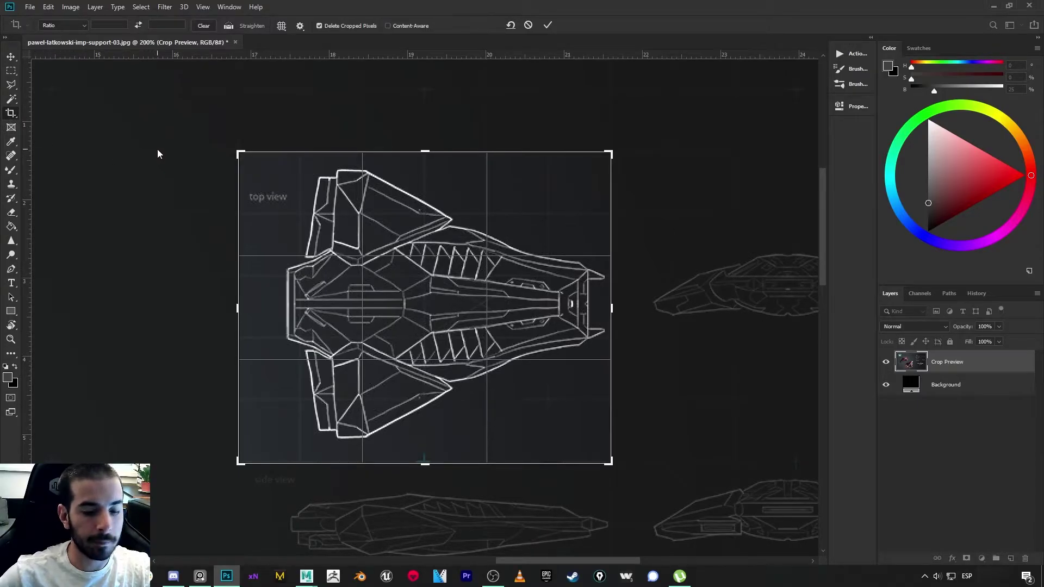
{"action": "key", "text": "Return"}
{"action": "left_click", "coordinate": [30, 7]}
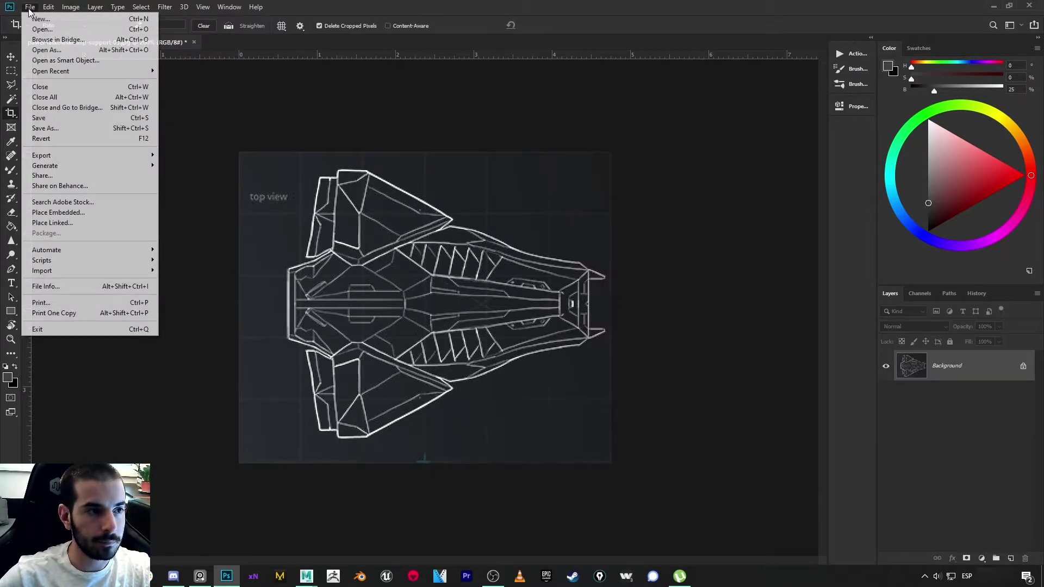
{"action": "left_click", "coordinate": [59, 127]}
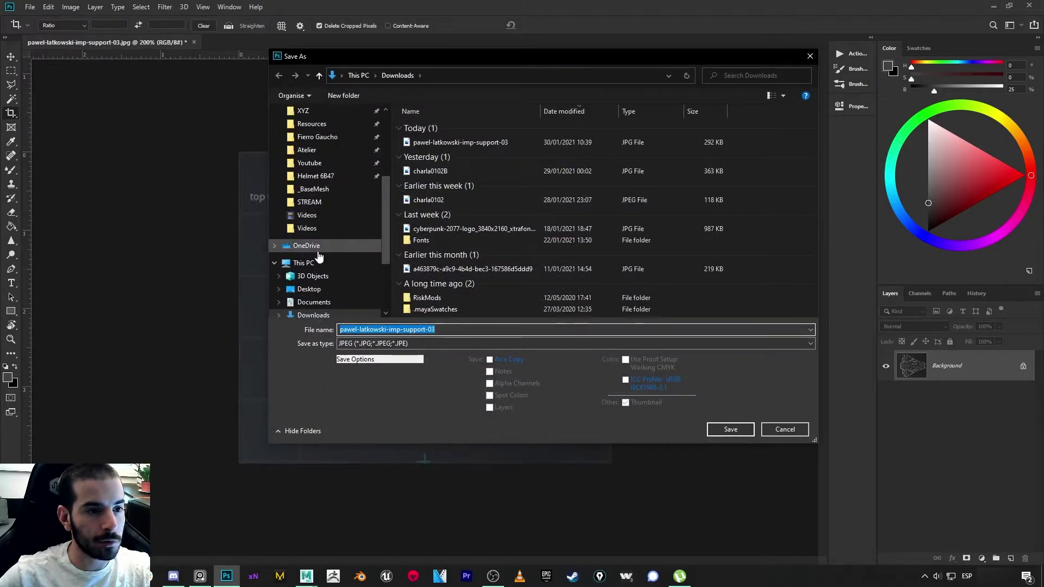
{"action": "left_click", "coordinate": [309, 289]}
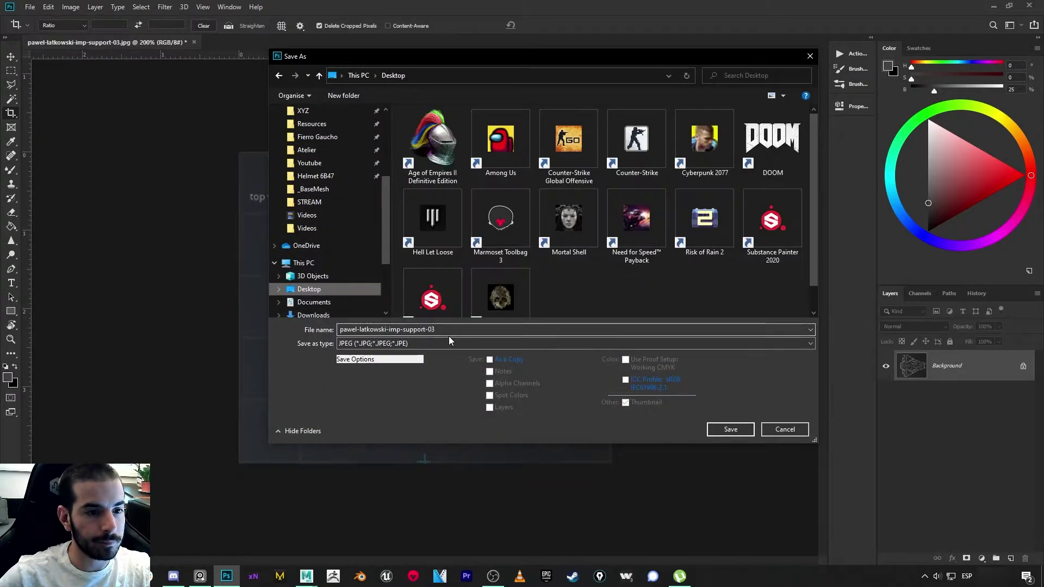
{"action": "left_click", "coordinate": [451, 330]}
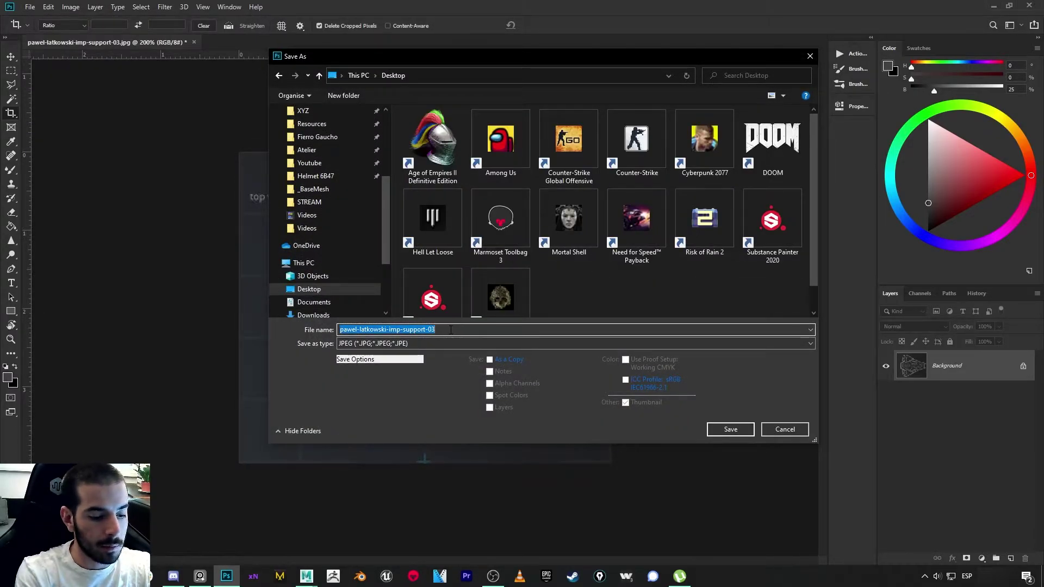
{"action": "type", "text": "topVierw"}
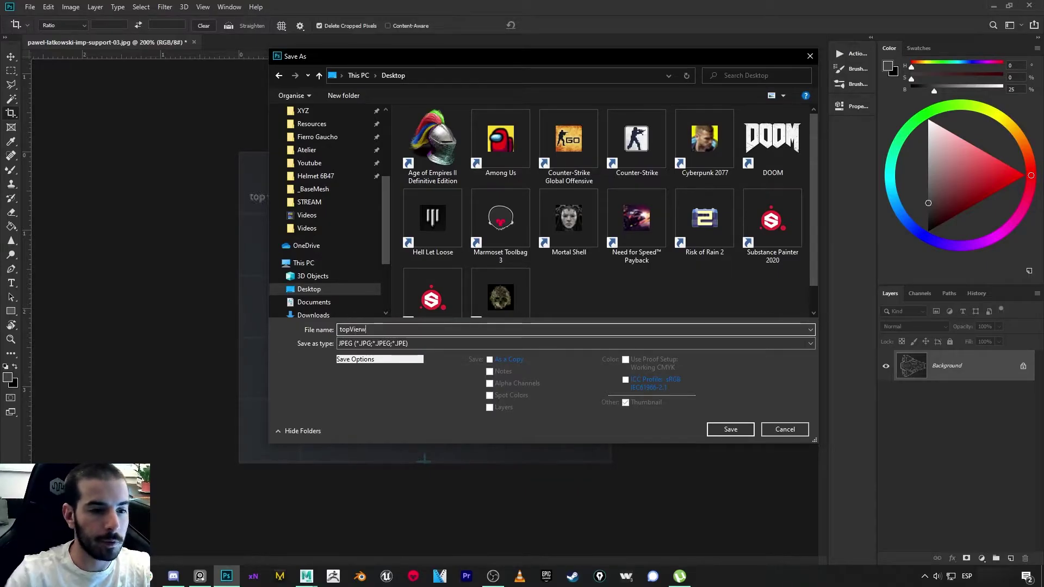
{"action": "key", "text": "BackSpace"}
{"action": "key", "text": "BackSpace"}
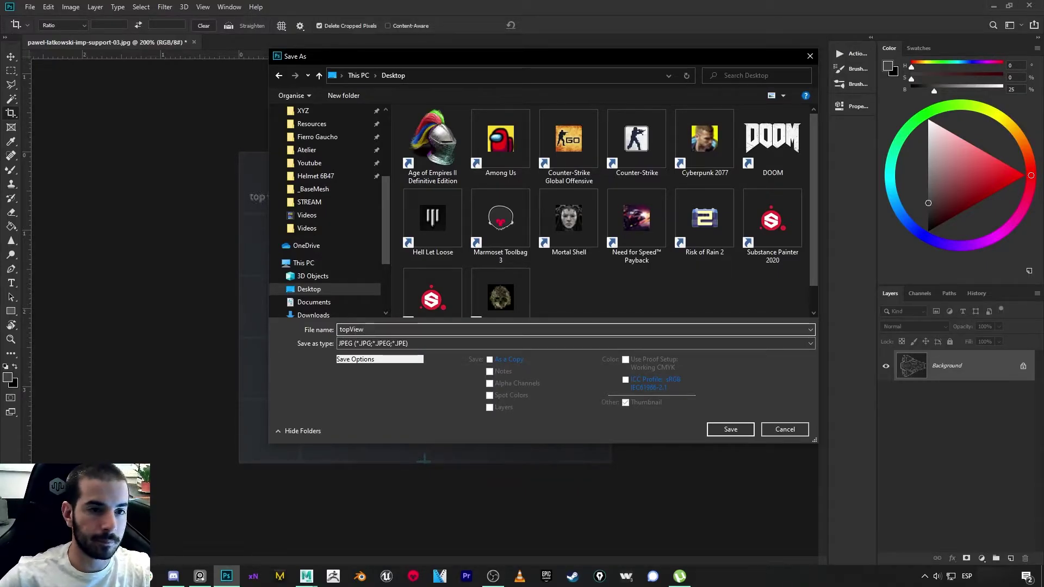
{"action": "key", "text": "Return"}
{"action": "key", "text": "Return"}
Switch to Maya and look up the topView image's pixel dimensions in its file properties in the Desktop folder.
{"action": "key", "text": "alt+Tab"}
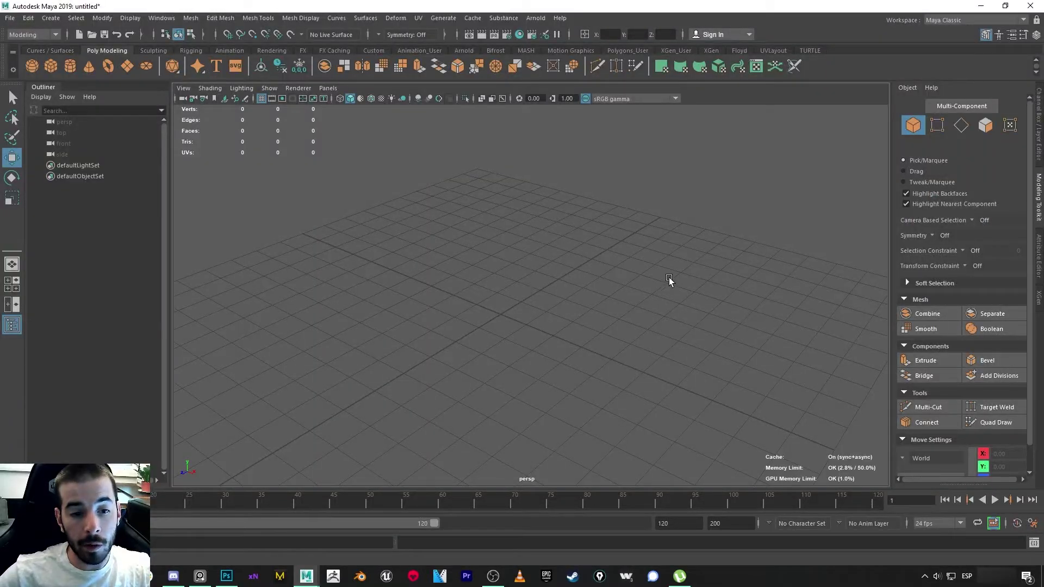
{"action": "left_click_drag", "start_coordinate": [661, 288], "coordinate": [646, 343], "text": "alt"}
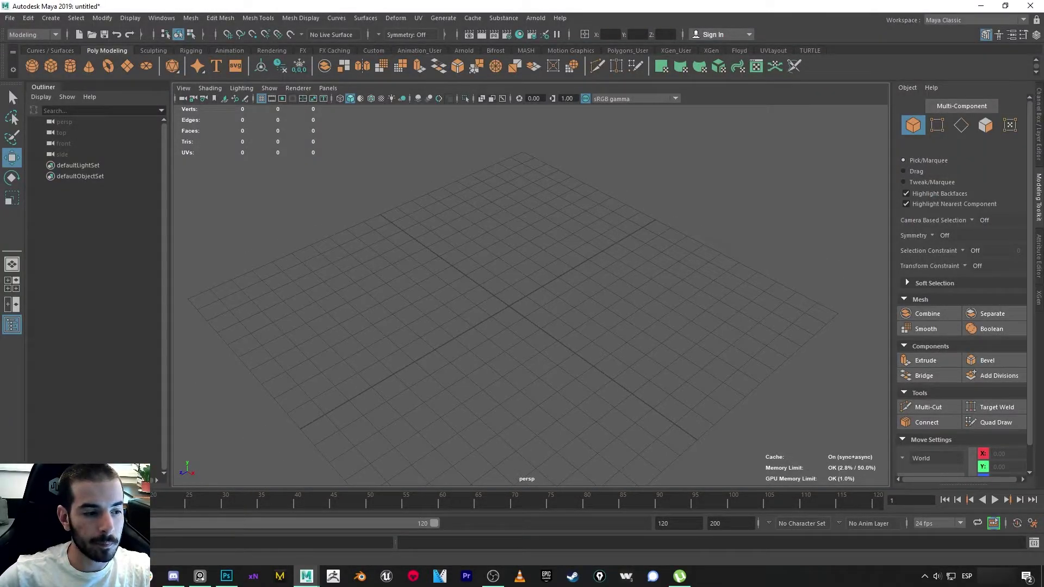
{"action": "left_click_drag", "start_coordinate": [0, 93], "coordinate": [459, 117]}
{"action": "left_click", "coordinate": [217, 195]}
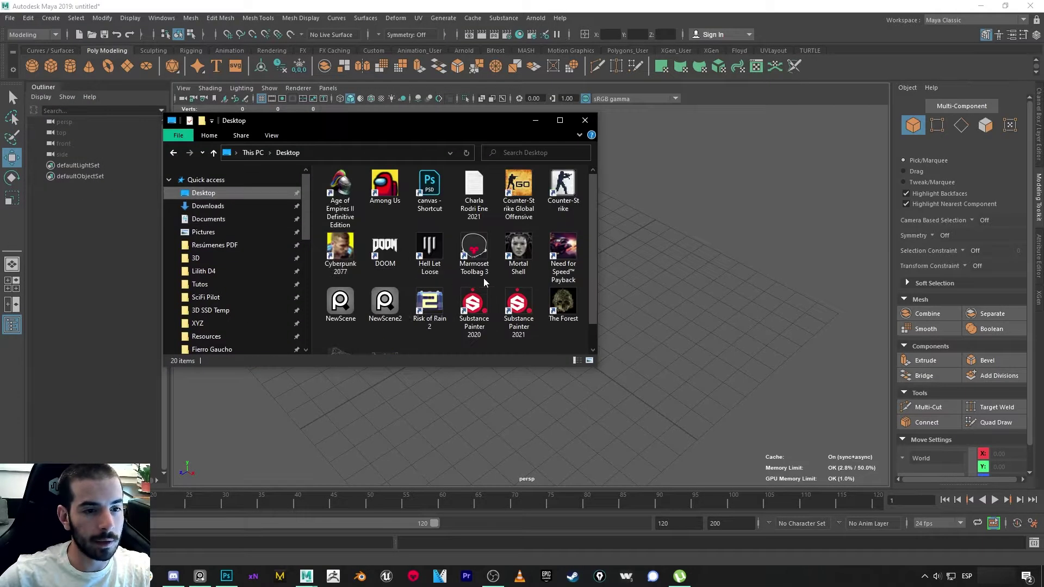
{"action": "scroll", "coordinate": [484, 278], "scroll_direction": "down", "scroll_amount": 1}
{"action": "left_click", "coordinate": [339, 328]}
{"action": "right_click", "coordinate": [339, 325]}
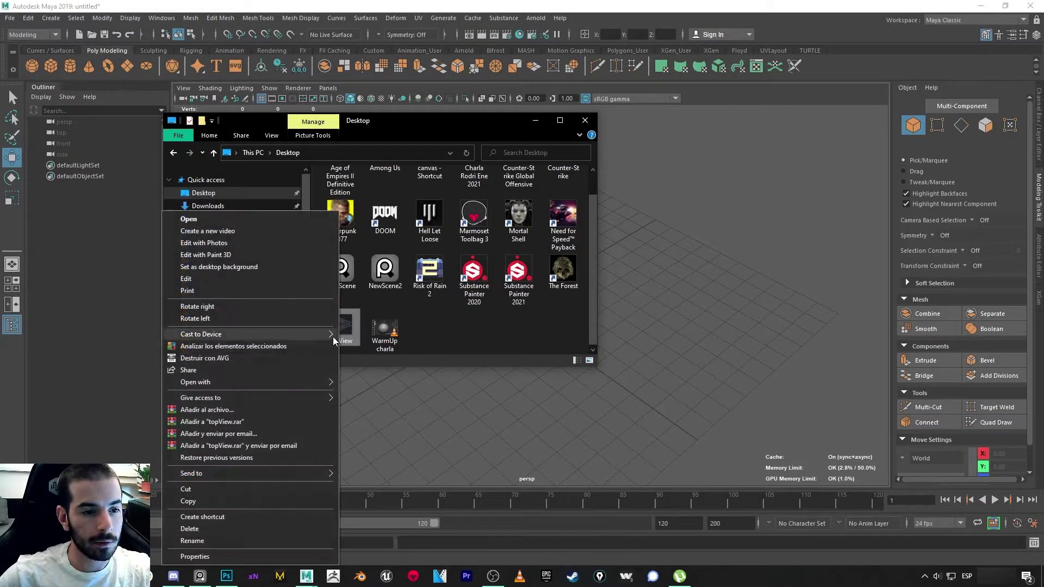
{"action": "left_click", "coordinate": [234, 548]}
{"action": "left_click_drag", "start_coordinate": [433, 296], "coordinate": [429, 217]}
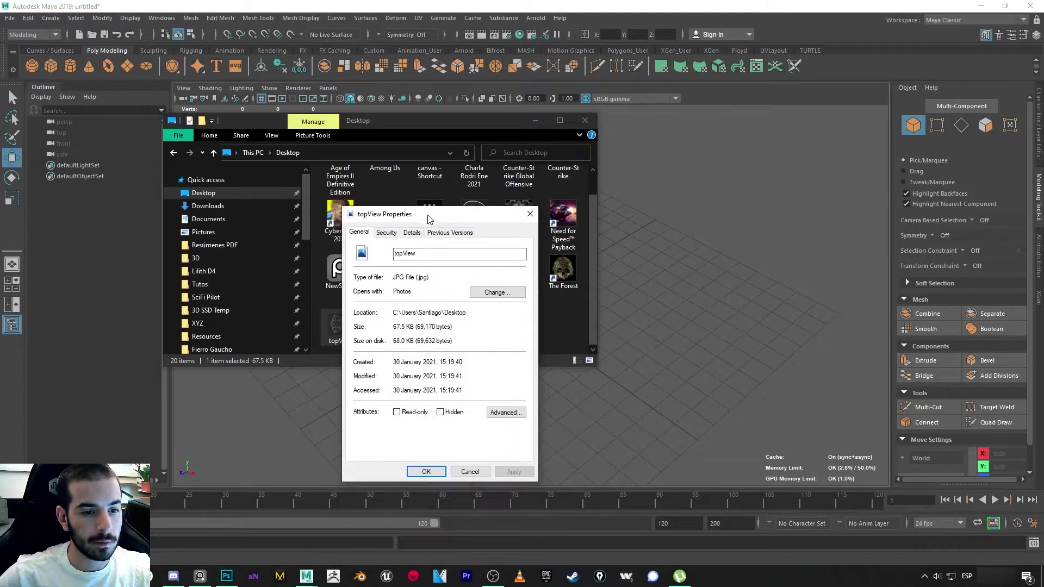
{"action": "left_click", "coordinate": [407, 235]}
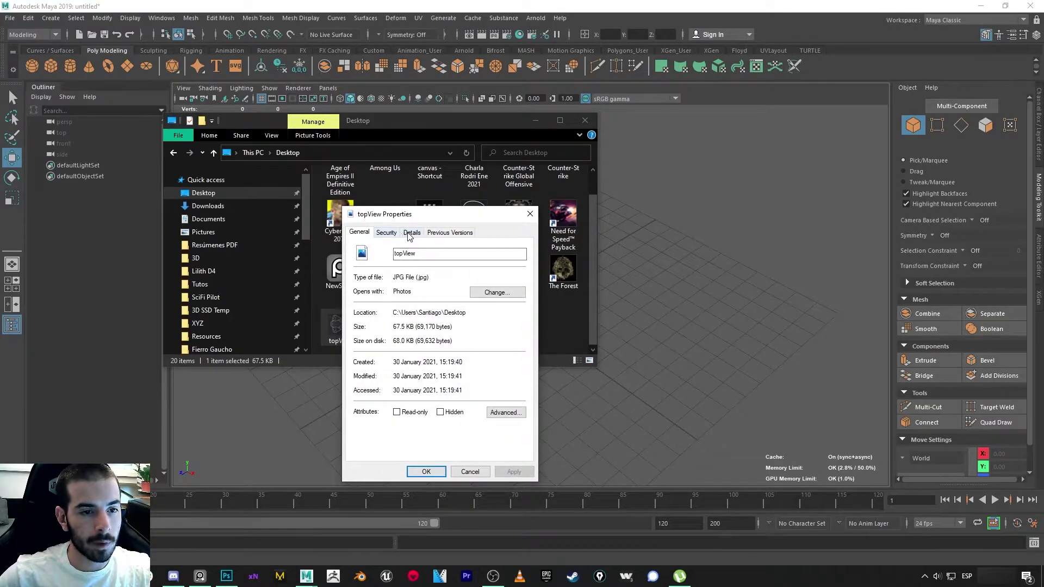
{"action": "scroll", "coordinate": [446, 355], "scroll_direction": "down", "scroll_amount": 2}
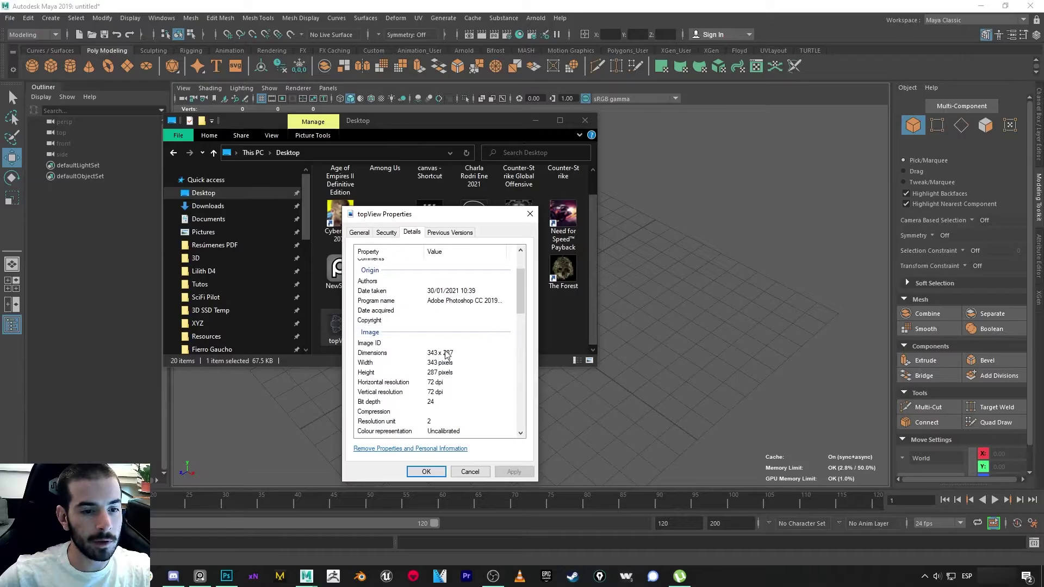
{"action": "left_click", "coordinate": [456, 355]}
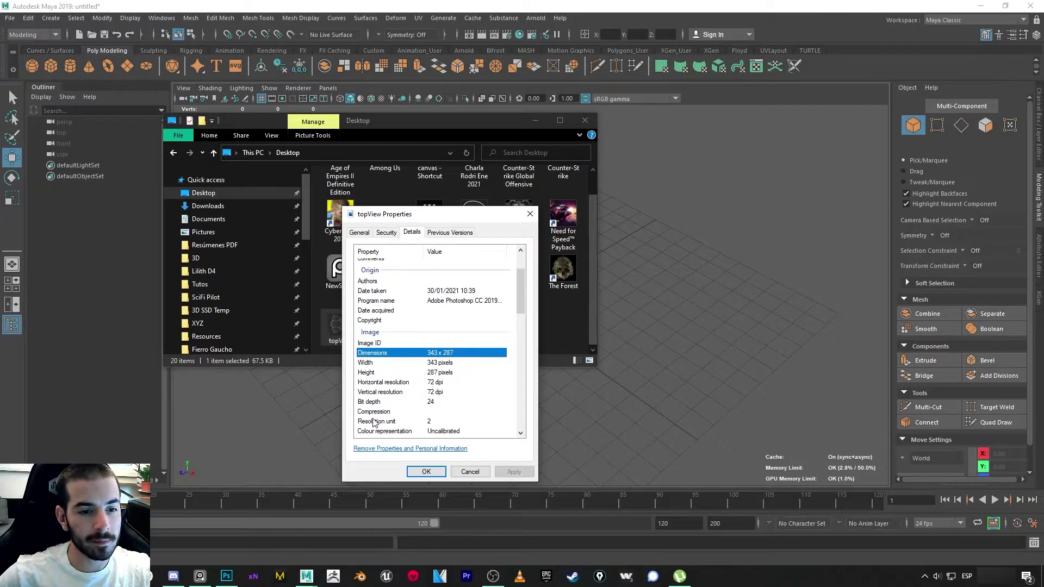
{"action": "left_click", "coordinate": [529, 215]}
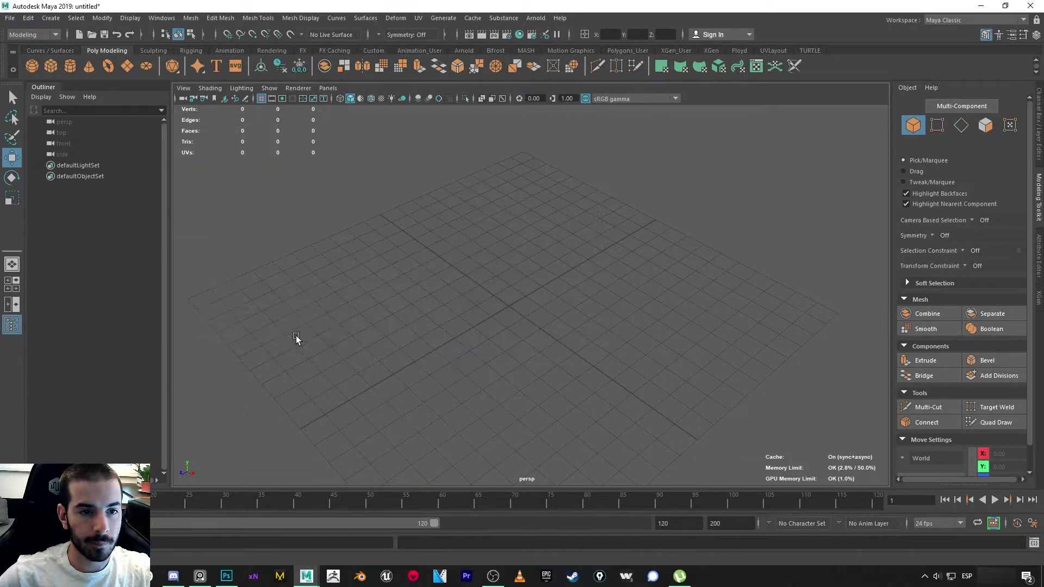
{"action": "left_click", "coordinate": [535, 120]}
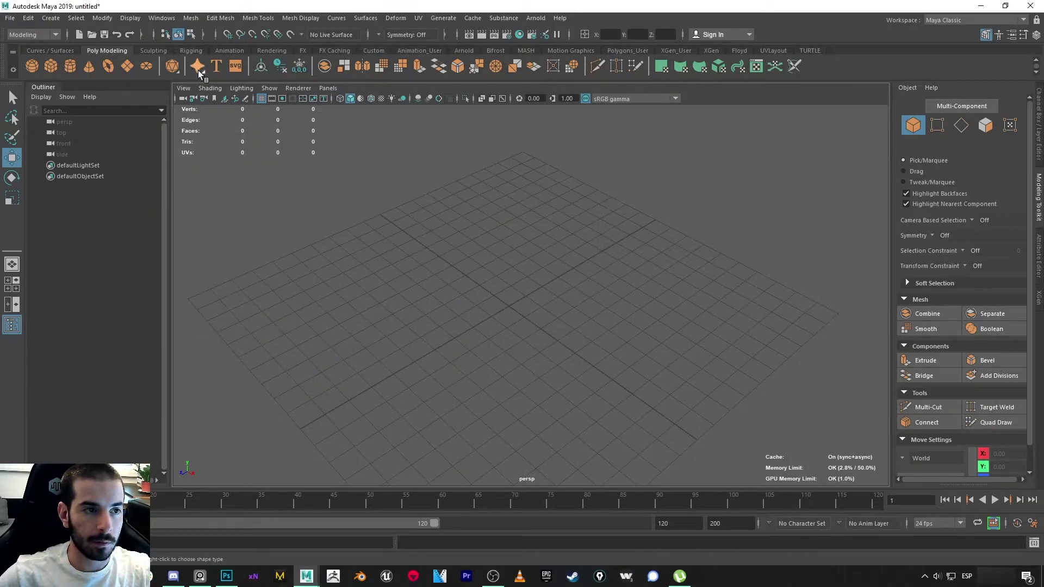
Create a polygon plane with width 343 and height 287 to match the topView image's proportions, and frame it.
{"action": "left_click", "coordinate": [127, 66]}
{"action": "scroll", "coordinate": [515, 325], "scroll_direction": "up", "scroll_amount": 3}
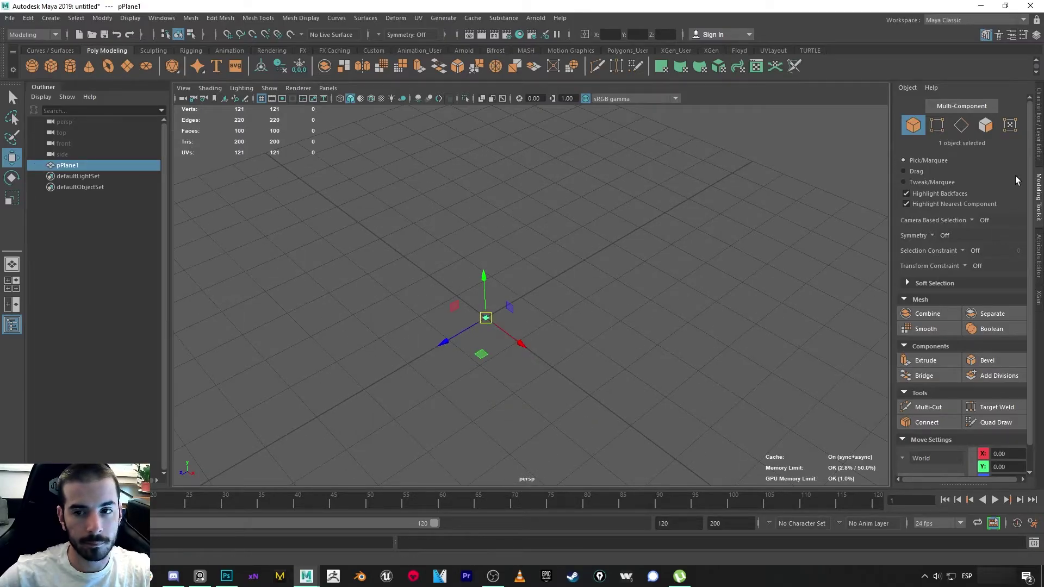
{"action": "left_click", "coordinate": [1039, 146]}
{"action": "left_click", "coordinate": [918, 235]}
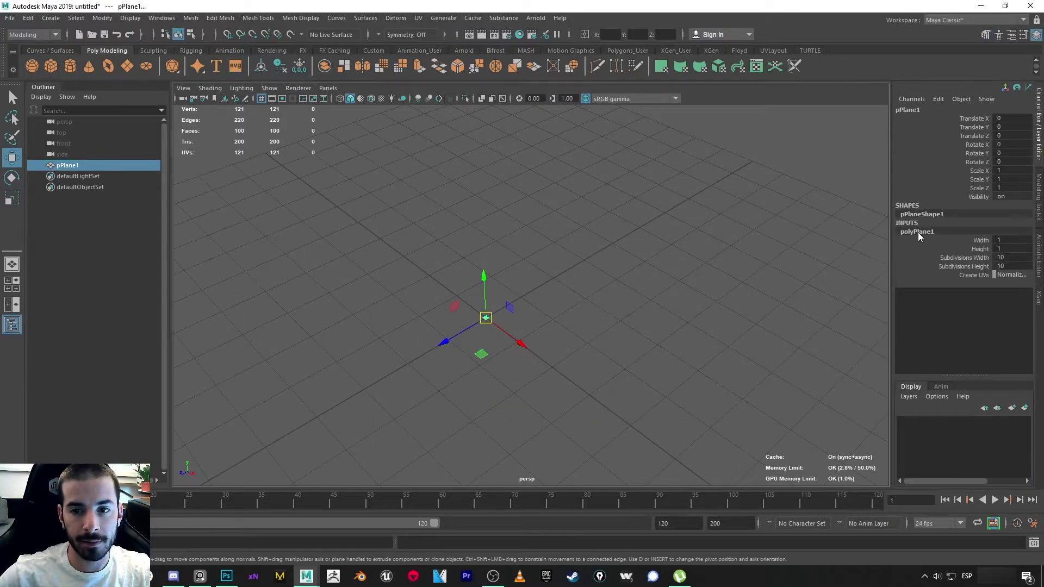
{"action": "left_click", "coordinate": [1010, 240]}
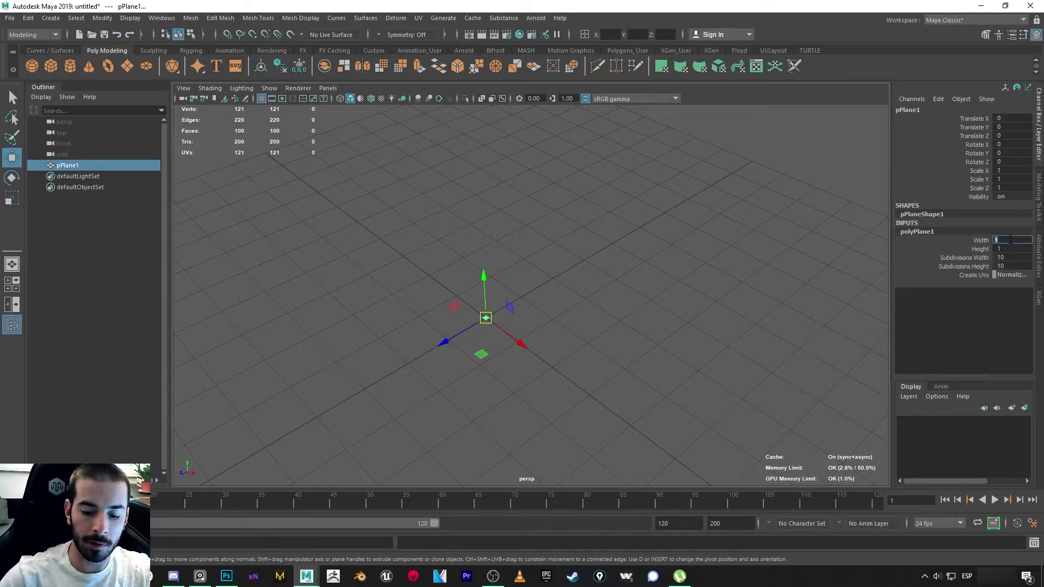
{"action": "type", "text": "343"}
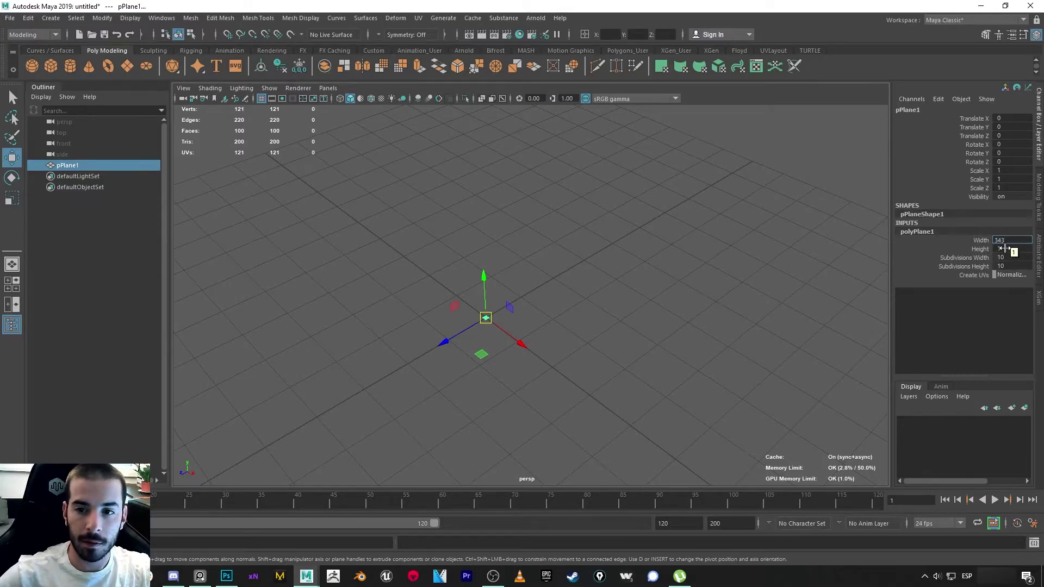
{"action": "key", "text": "Tab"}
{"action": "key", "text": "Return"}
{"action": "type", "text": "f2"}
{"action": "left_click_drag", "start_coordinate": [525, 280], "coordinate": [613, 319], "text": "alt"}
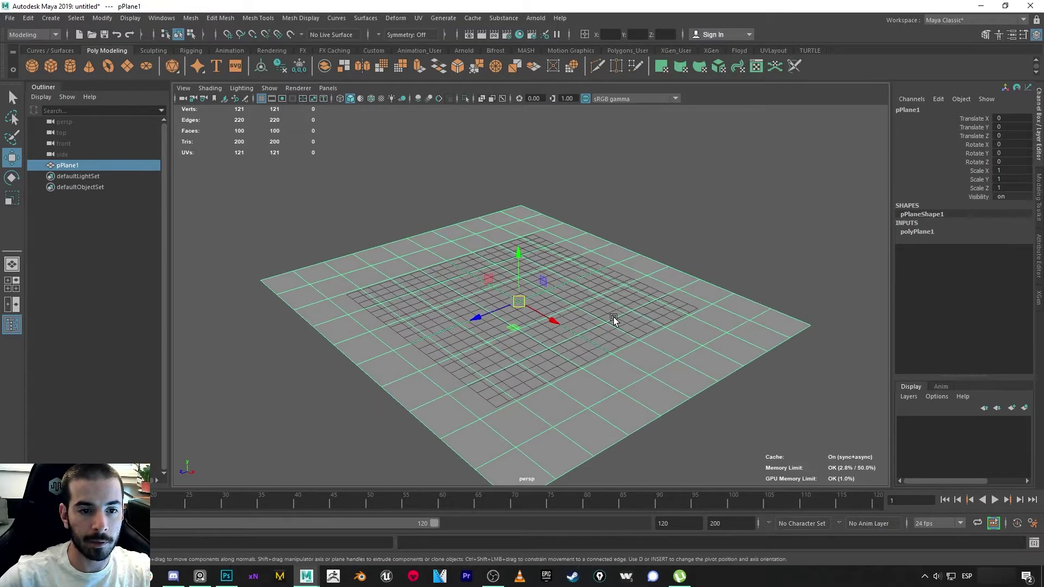
Open the Hypershade and create a new Lambert material, giving its node graph more room.
{"action": "left_click", "coordinate": [520, 35]}
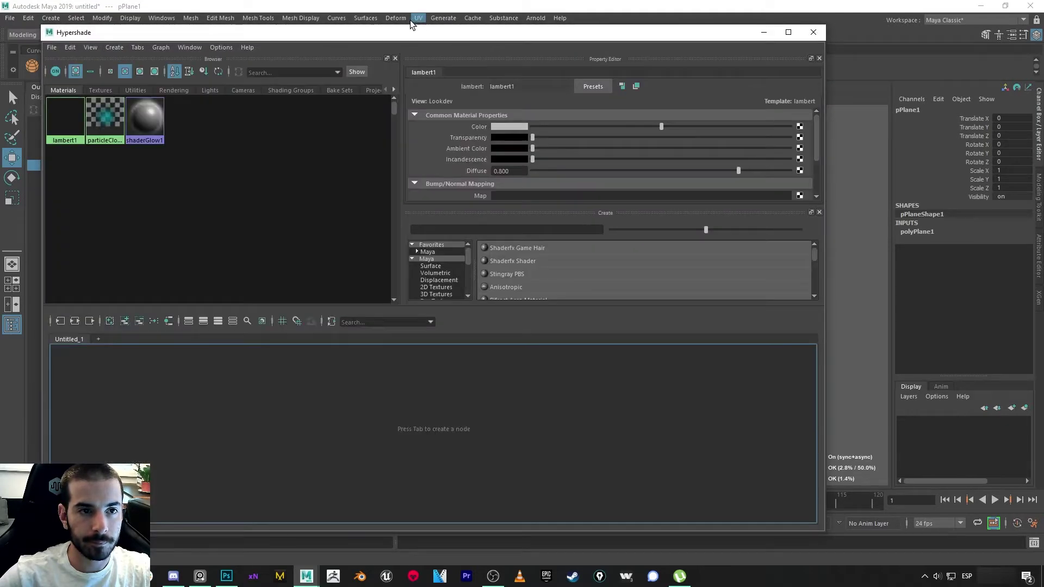
{"action": "left_click_drag", "start_coordinate": [410, 21], "coordinate": [524, 41]}
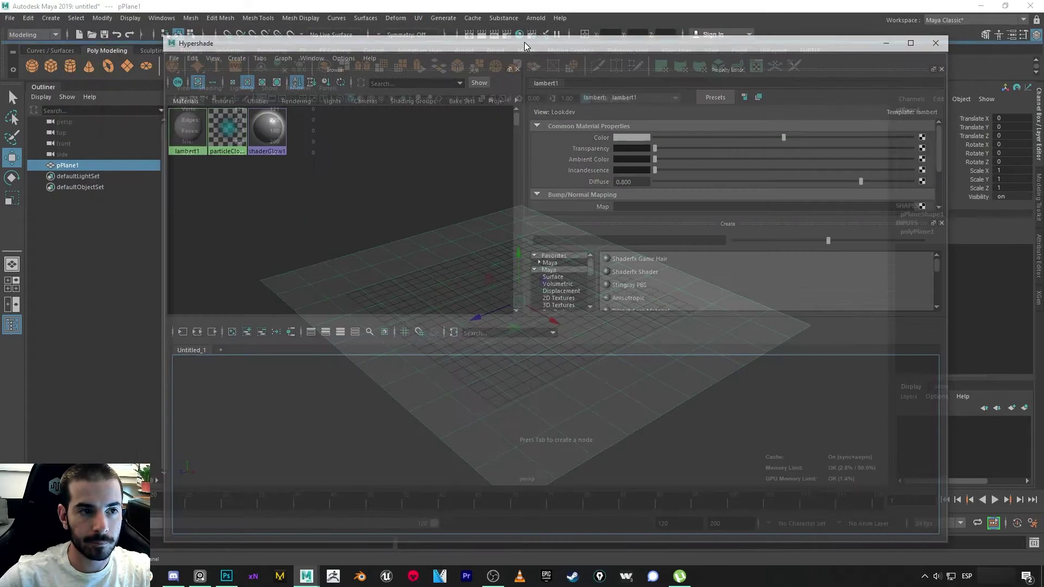
{"action": "left_click_drag", "start_coordinate": [186, 48], "coordinate": [516, 122]}
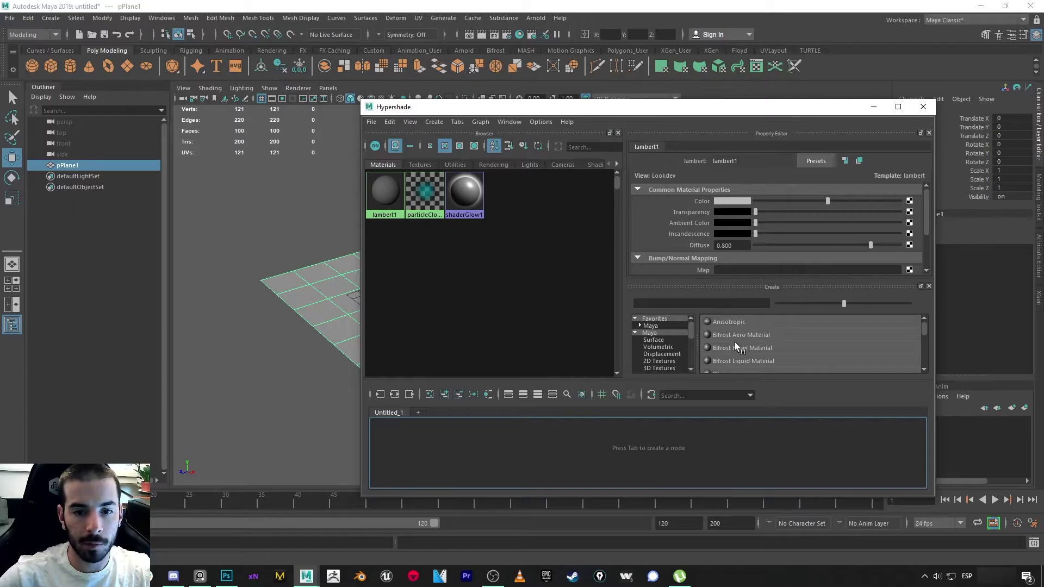
{"action": "scroll", "coordinate": [735, 353], "scroll_direction": "down", "scroll_amount": 3}
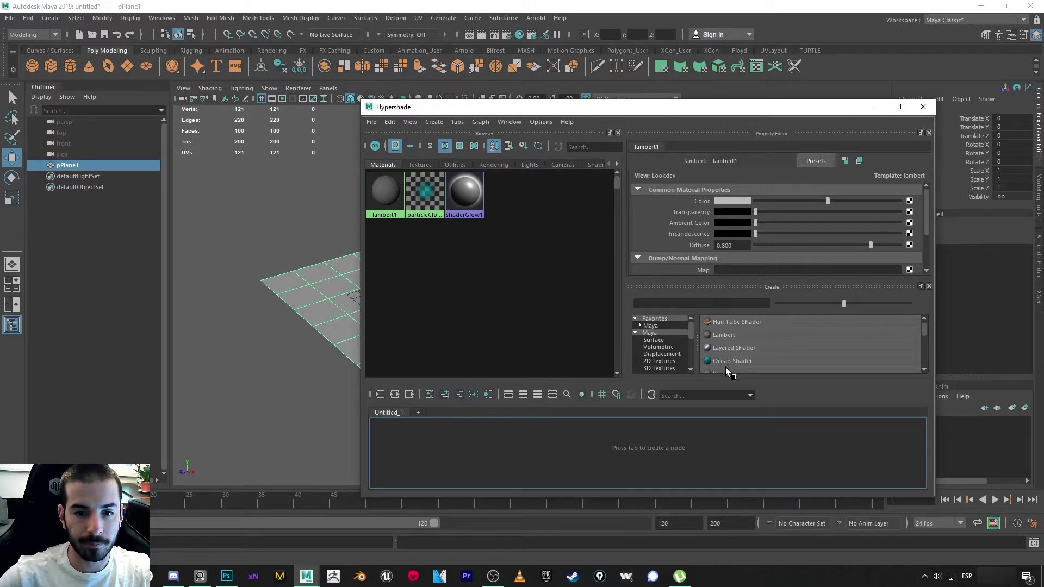
{"action": "left_click", "coordinate": [724, 335]}
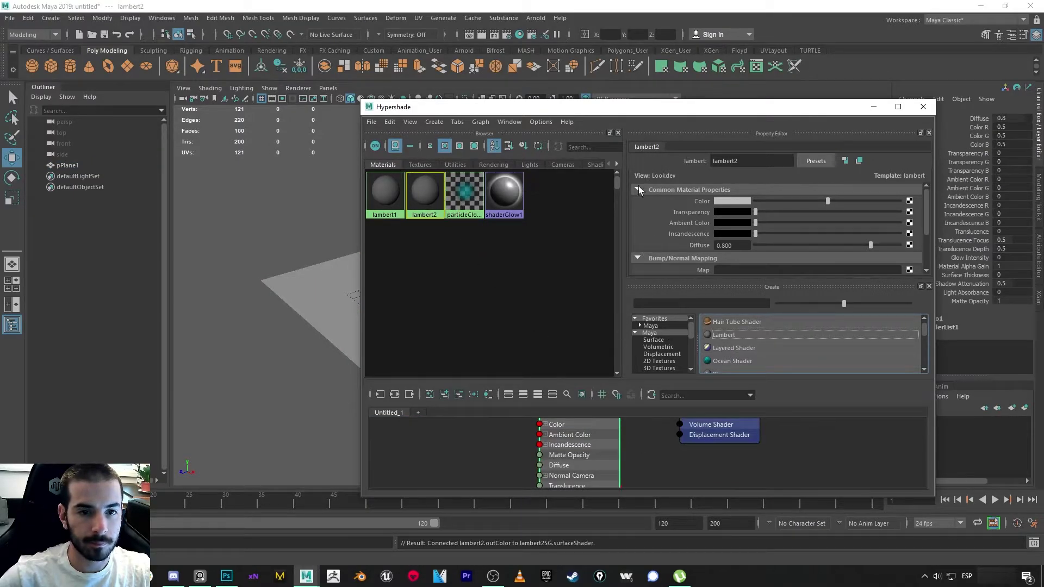
{"action": "left_click_drag", "start_coordinate": [608, 383], "coordinate": [608, 314]}
{"action": "scroll", "coordinate": [605, 365], "scroll_direction": "down", "scroll_amount": 2}
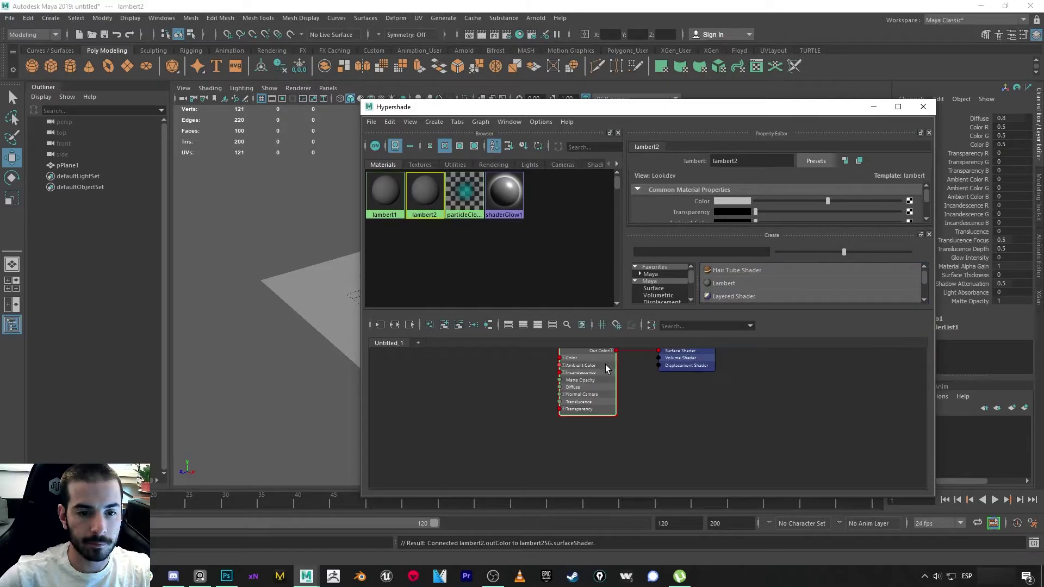
{"action": "scroll", "coordinate": [656, 360], "scroll_direction": "up", "scroll_amount": 3}
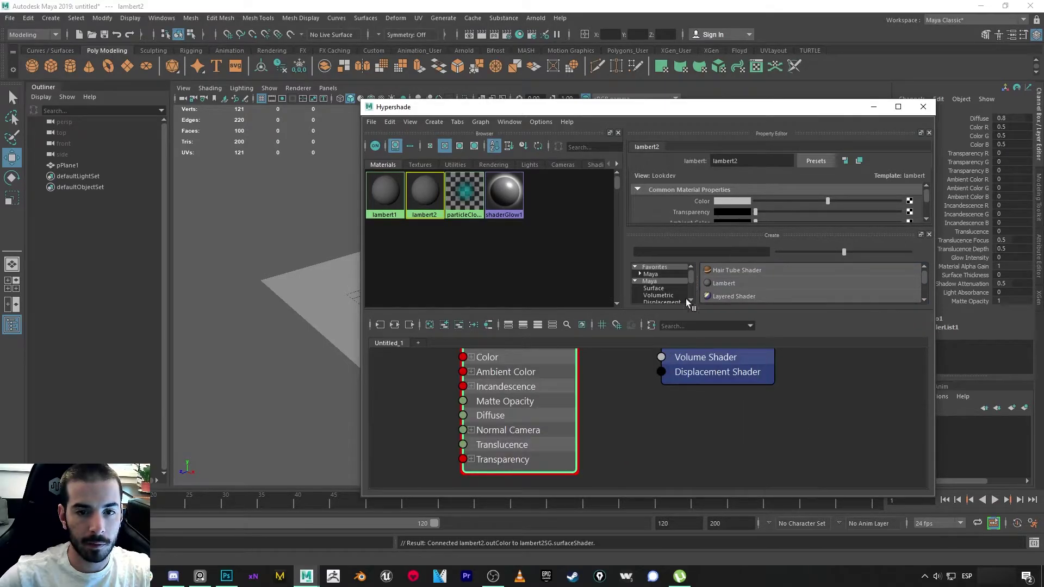
Connect a File texture to the color of the new Lambert material.
{"action": "left_click", "coordinate": [909, 201]}
{"action": "left_click_drag", "start_coordinate": [469, 210], "coordinate": [460, 137]}
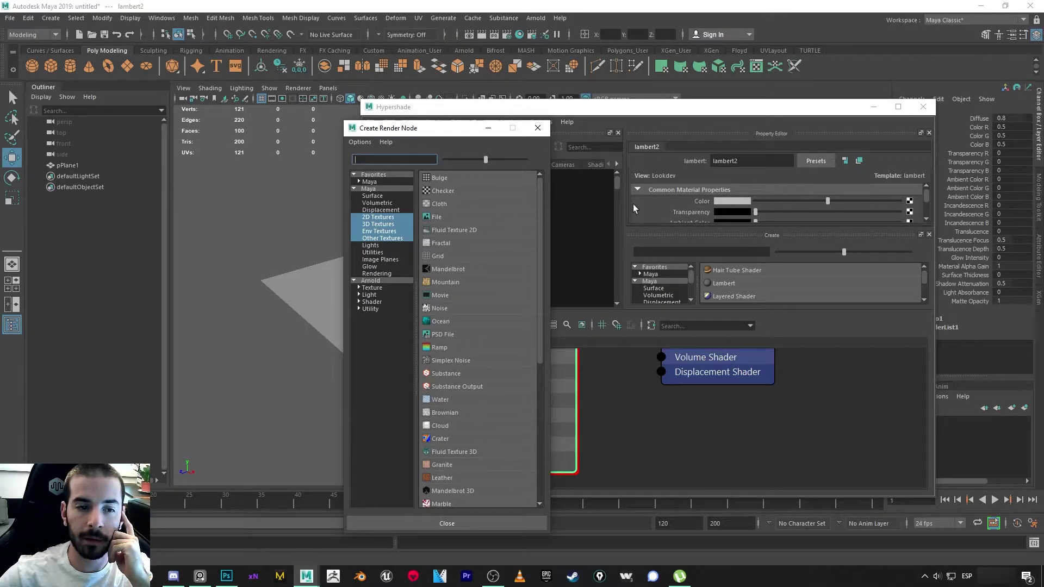
{"action": "left_click", "coordinate": [441, 218]}
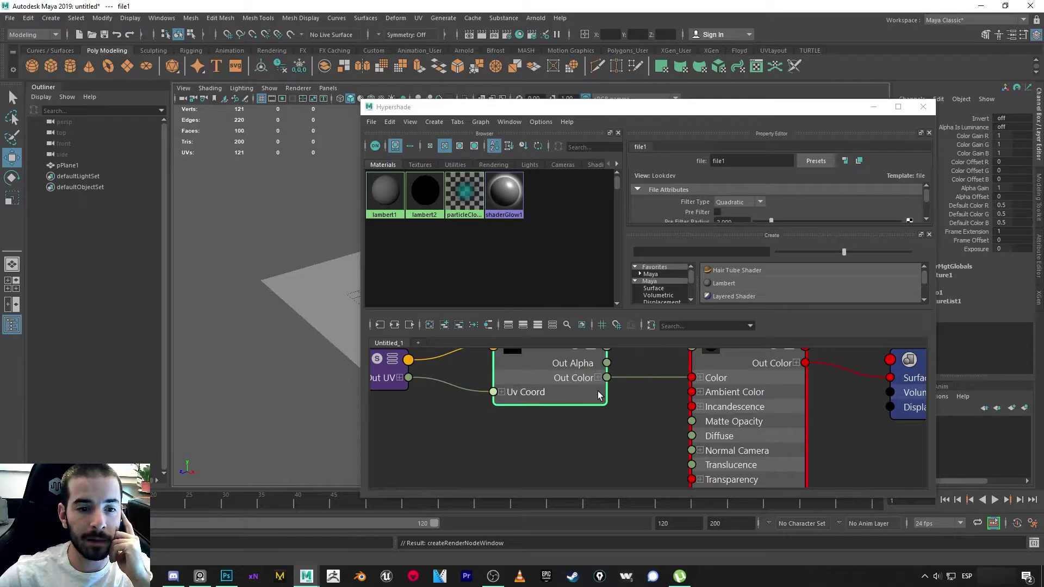
Enlarge the Hypershade's property area and load topView.jpg from the Desktop as the file texture's image.
{"action": "left_click", "coordinate": [786, 232]}
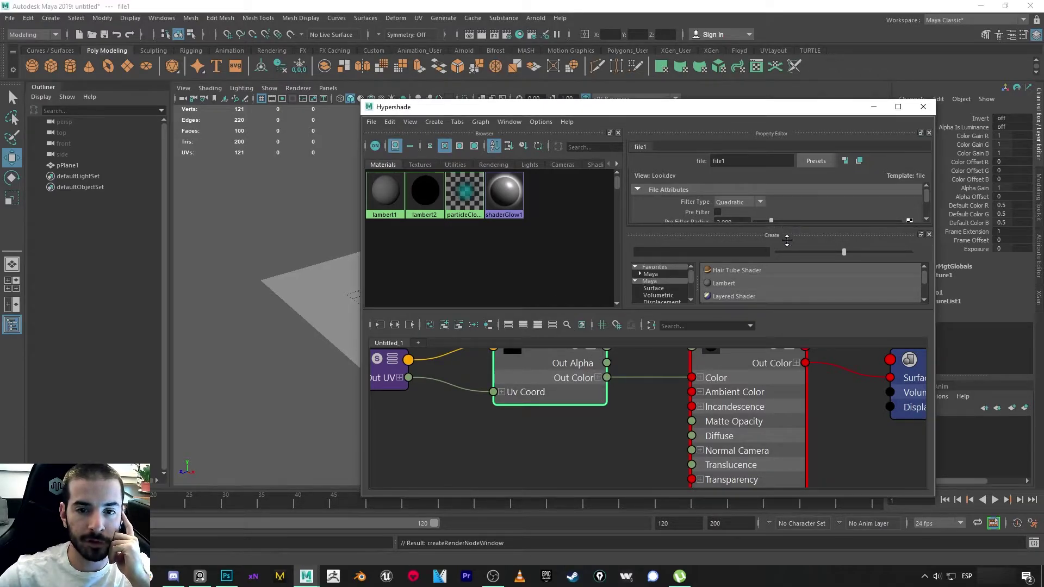
{"action": "double_click", "coordinate": [807, 101]}
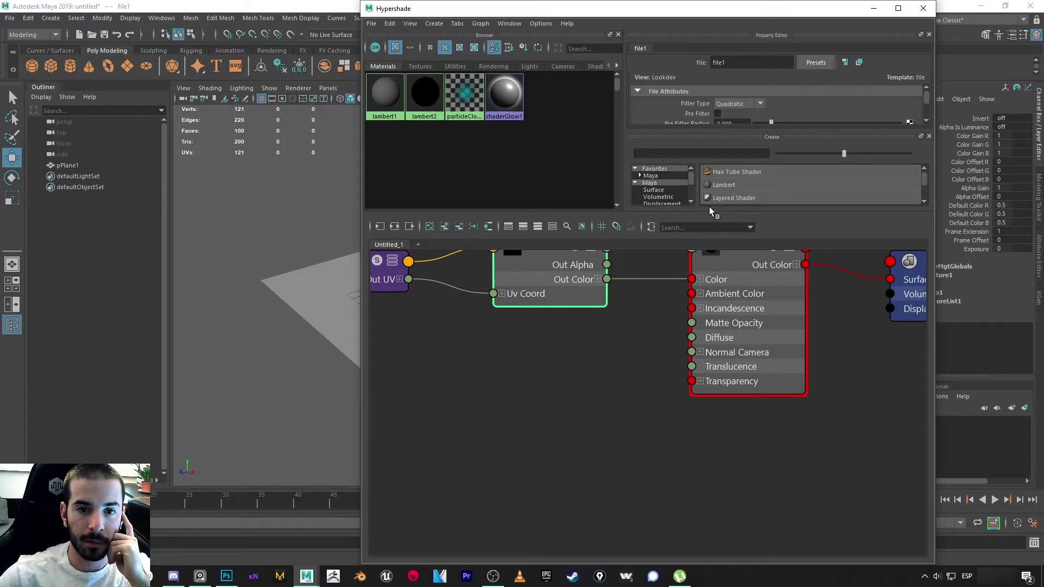
{"action": "left_click_drag", "start_coordinate": [717, 213], "coordinate": [712, 418]}
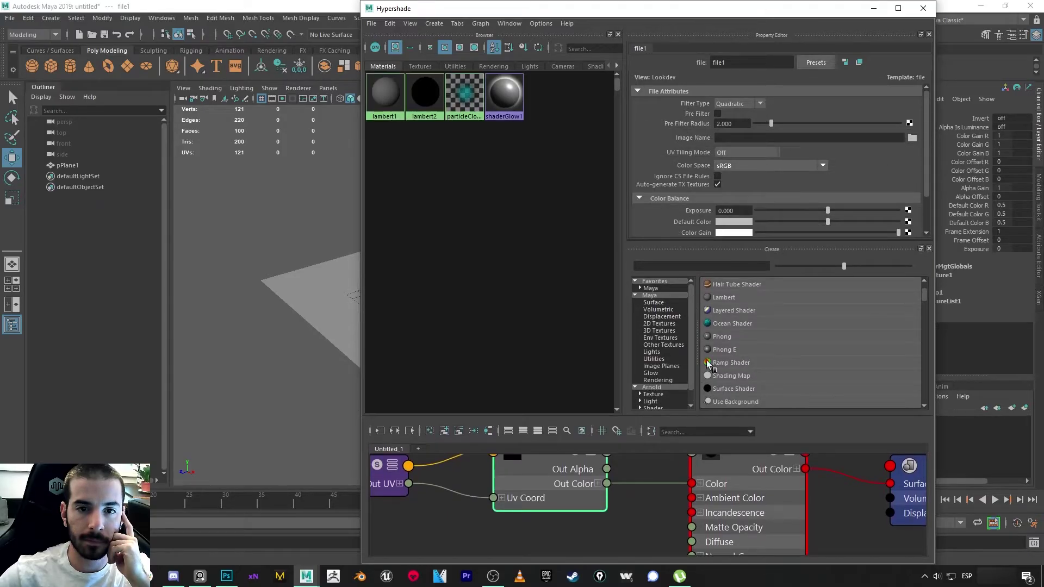
{"action": "left_click", "coordinate": [911, 137]}
{"action": "left_click", "coordinate": [258, 118]}
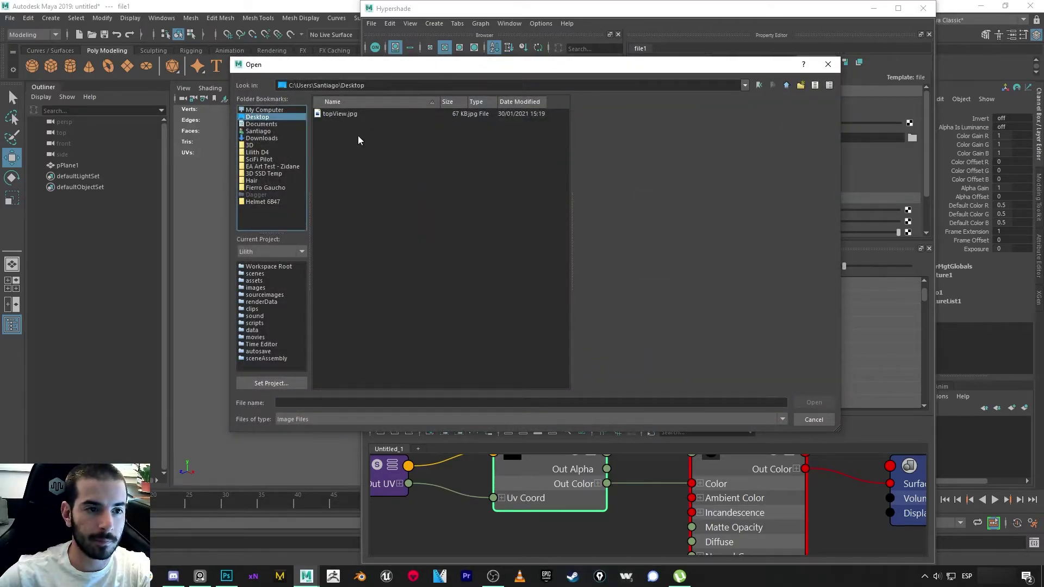
{"action": "left_click", "coordinate": [344, 114]}
{"action": "left_click", "coordinate": [808, 402]}
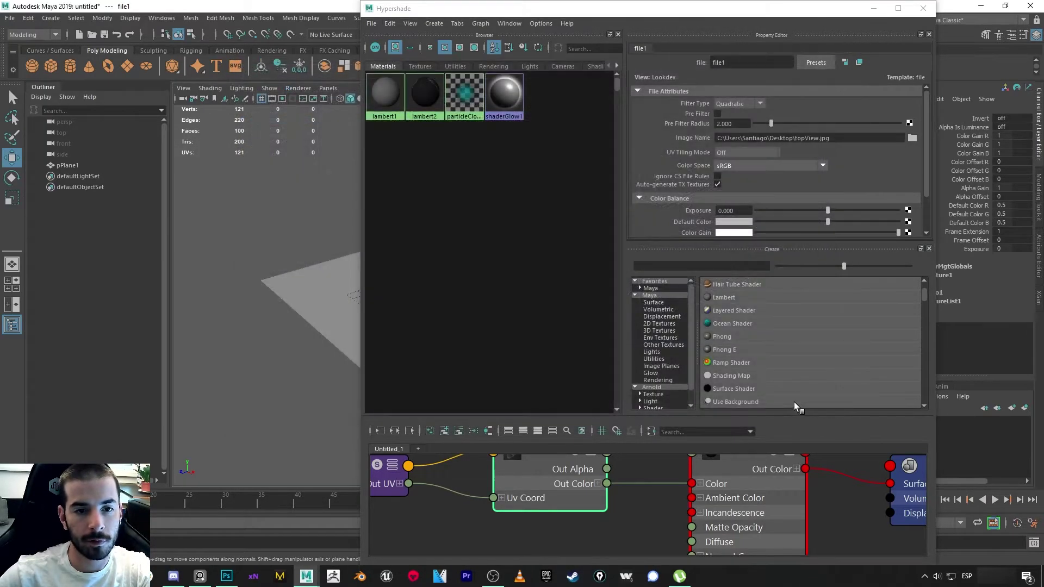
Assign the existing lambert2 material to the reference plane.
{"action": "left_click_drag", "start_coordinate": [699, 16], "coordinate": [660, 73]}
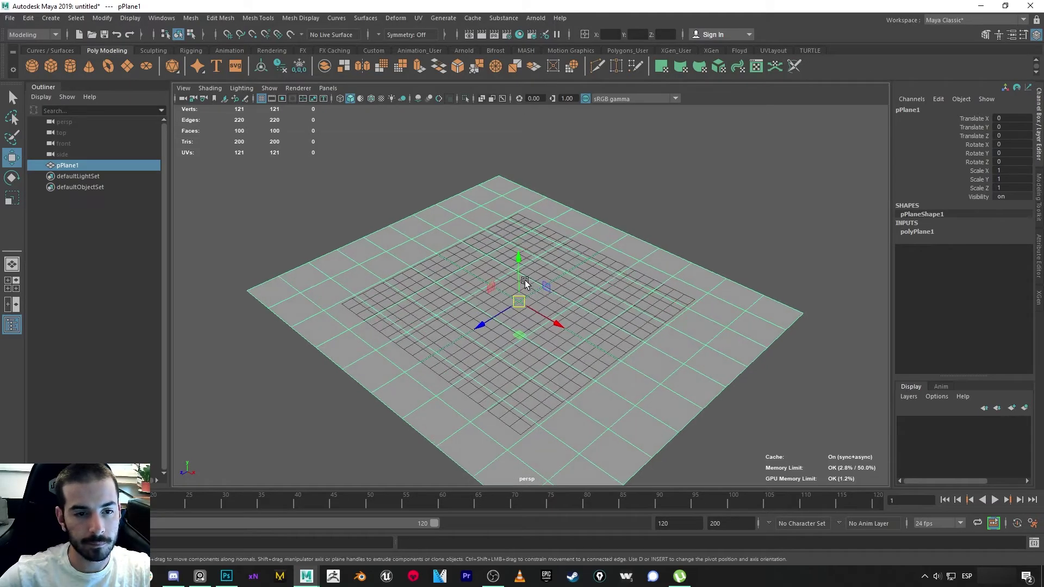
{"action": "right_click_drag", "start_coordinate": [700, 199], "coordinate": [697, 498]}
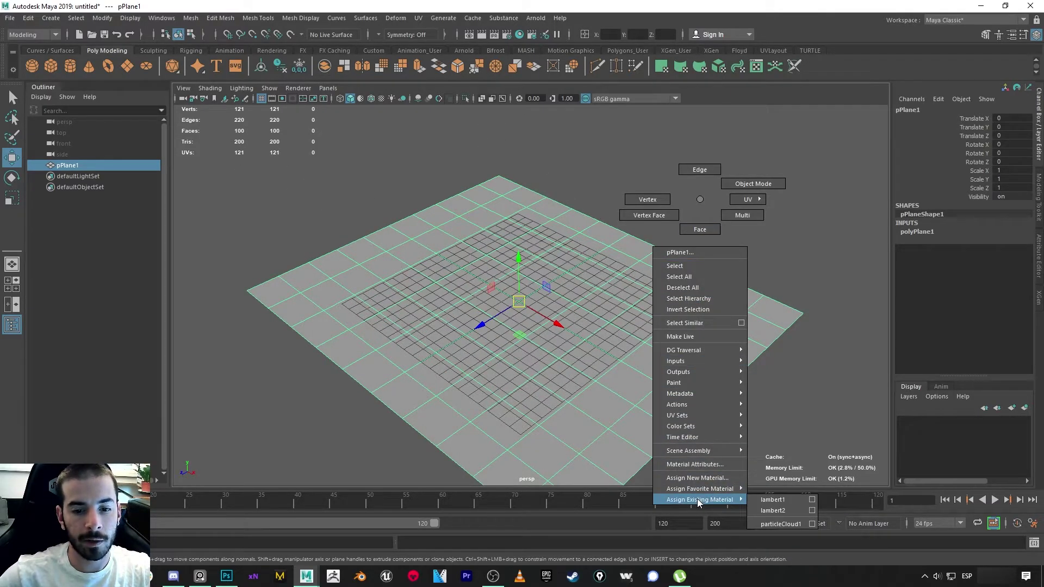
{"action": "right_click_drag", "start_coordinate": [697, 498], "coordinate": [772, 510]}
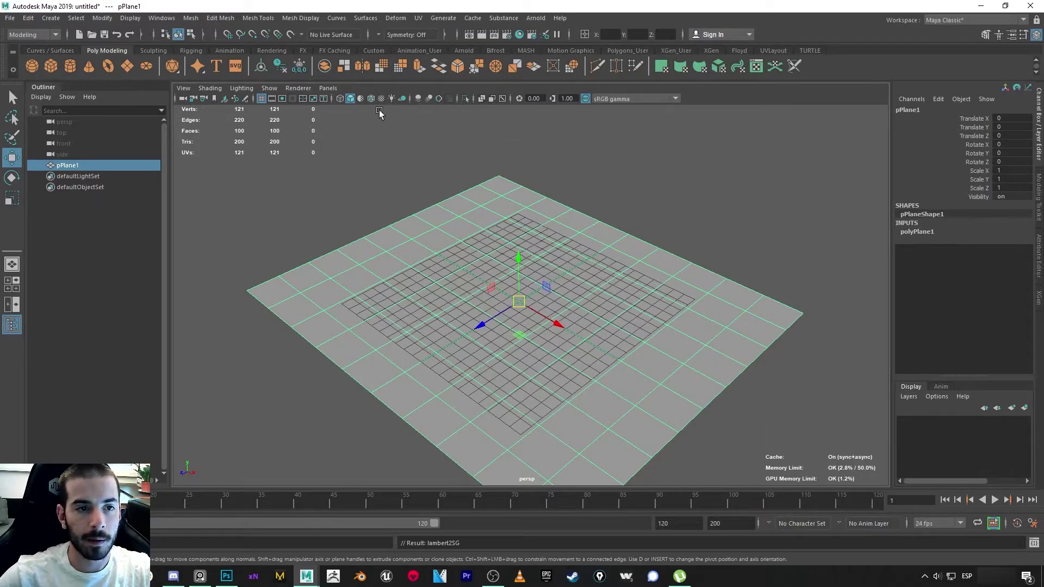
Raise the reference plane to about 29.9 in Y and display textures in the perspective view.
{"action": "left_click_drag", "start_coordinate": [518, 259], "coordinate": [517, 235]}
{"action": "left_click", "coordinate": [750, 234]}
{"action": "left_click", "coordinate": [748, 279]}
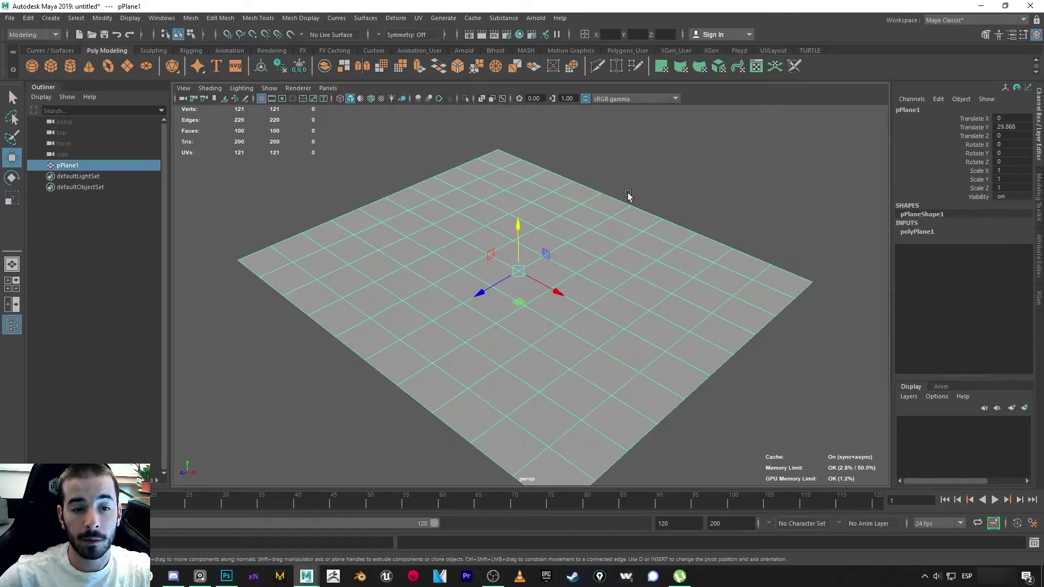
{"action": "left_click", "coordinate": [381, 98]}
{"action": "left_click", "coordinate": [769, 283]}
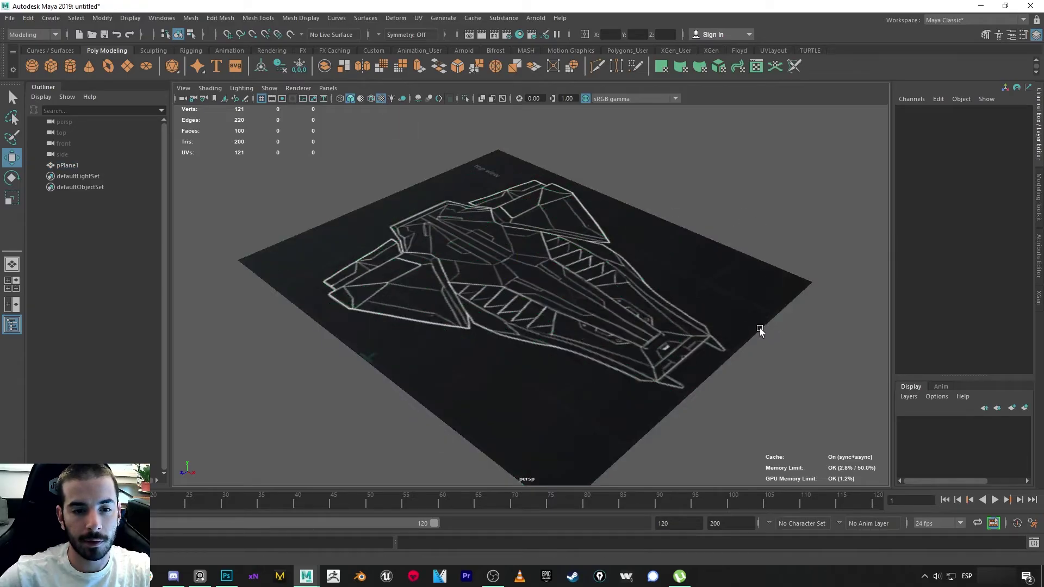
Try scaling the textured reference plane uniformly down to about 0.18.
{"action": "left_click", "coordinate": [760, 330]}
{"action": "left_click_drag", "start_coordinate": [760, 330], "coordinate": [761, 288], "text": "alt"}
{"action": "left_click", "coordinate": [762, 288]}
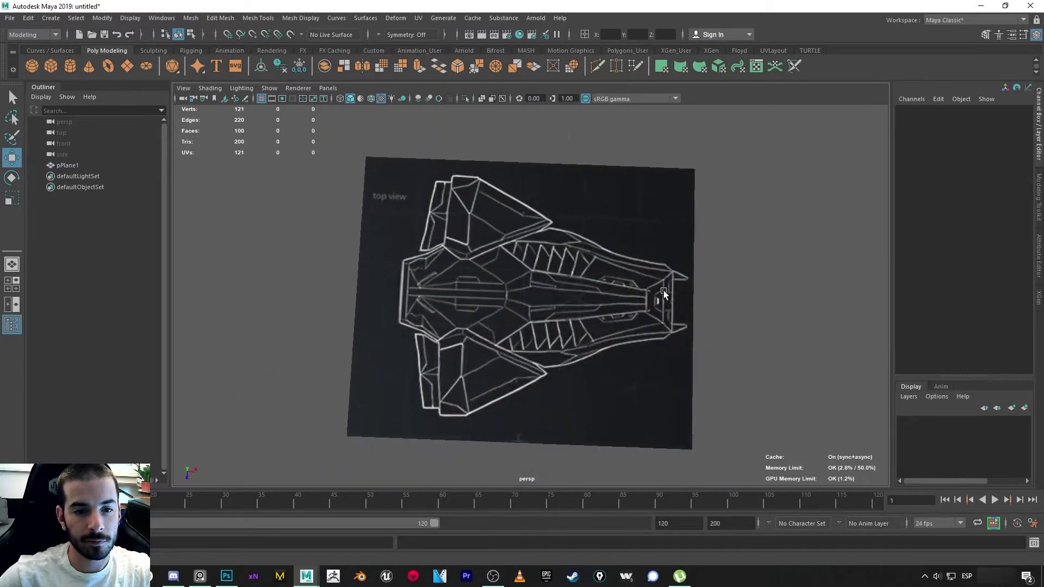
{"action": "left_click_drag", "start_coordinate": [663, 294], "coordinate": [619, 237], "text": "alt"}
{"action": "left_click", "coordinate": [622, 305]}
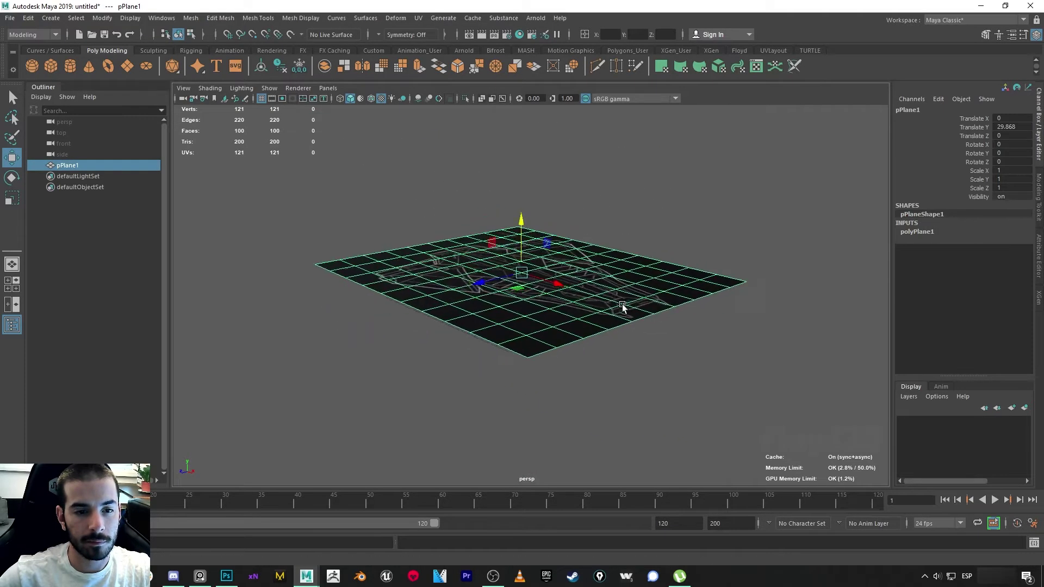
{"action": "left_click_drag", "start_coordinate": [622, 304], "coordinate": [615, 325], "text": "alt"}
{"action": "key", "text": "r"}
{"action": "left_click_drag", "start_coordinate": [520, 276], "coordinate": [309, 265]}
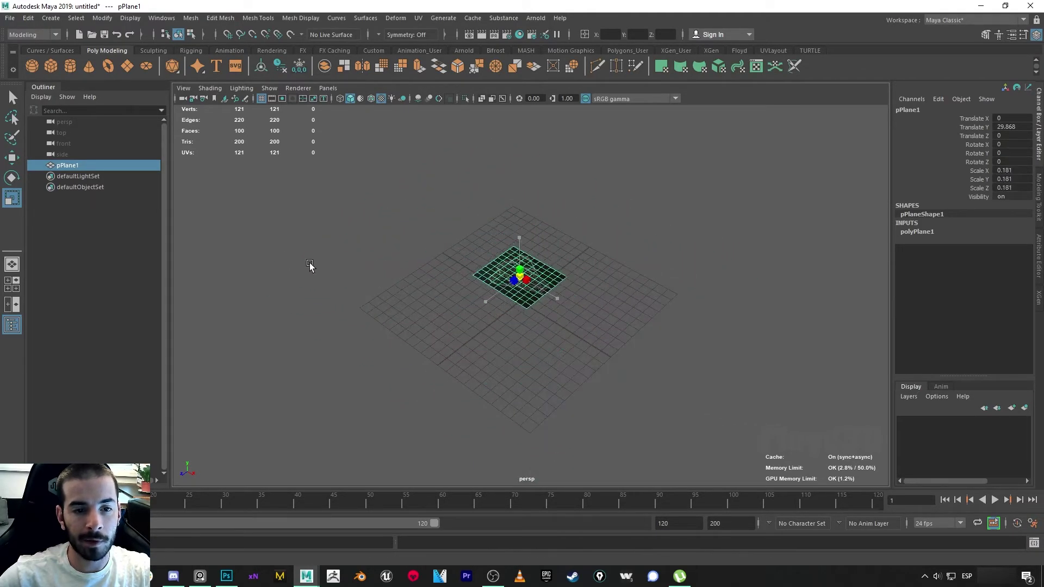
Undo the reference plane's scaling and its upward move.
{"action": "key", "text": "ctrl+z"}
{"action": "key", "text": "ctrl+z"}
{"action": "key", "text": "ctrl+z"}
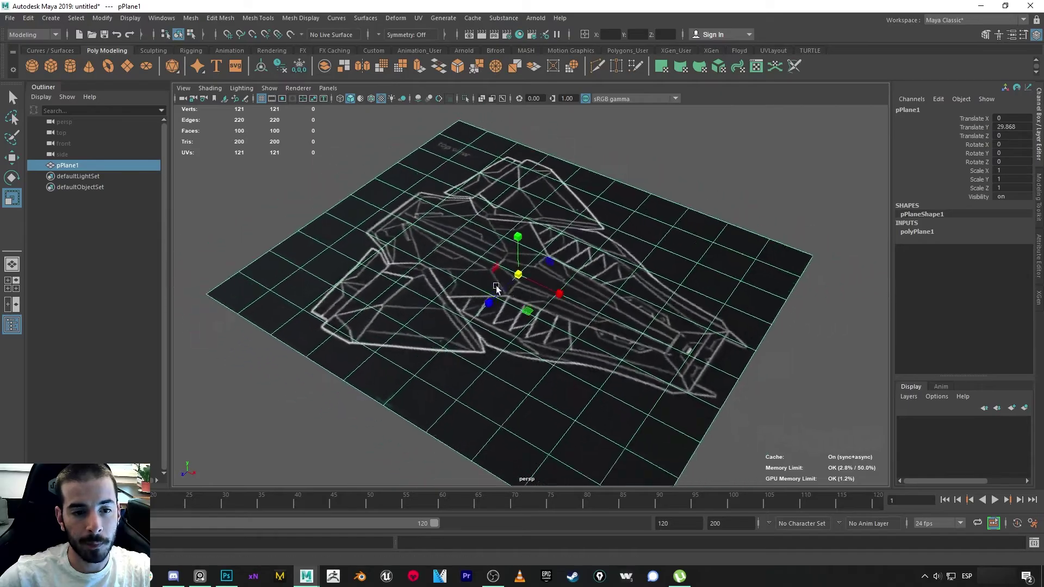
{"action": "left_click_drag", "start_coordinate": [718, 196], "coordinate": [564, 262], "text": "alt"}
{"action": "key", "text": "ctrl+z"}
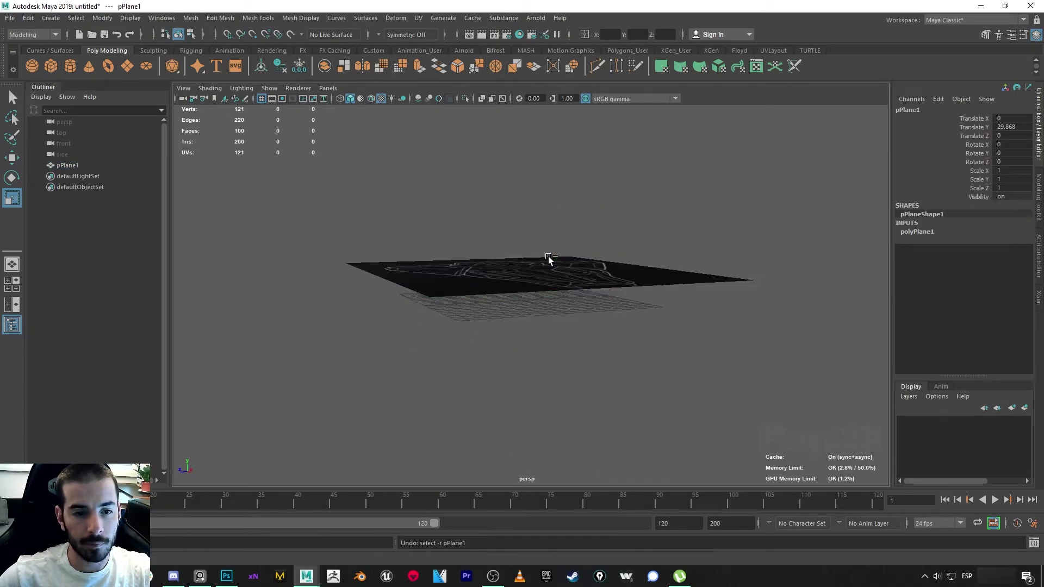
{"action": "left_click", "coordinate": [549, 259]}
{"action": "key", "text": "ctrl+z"}
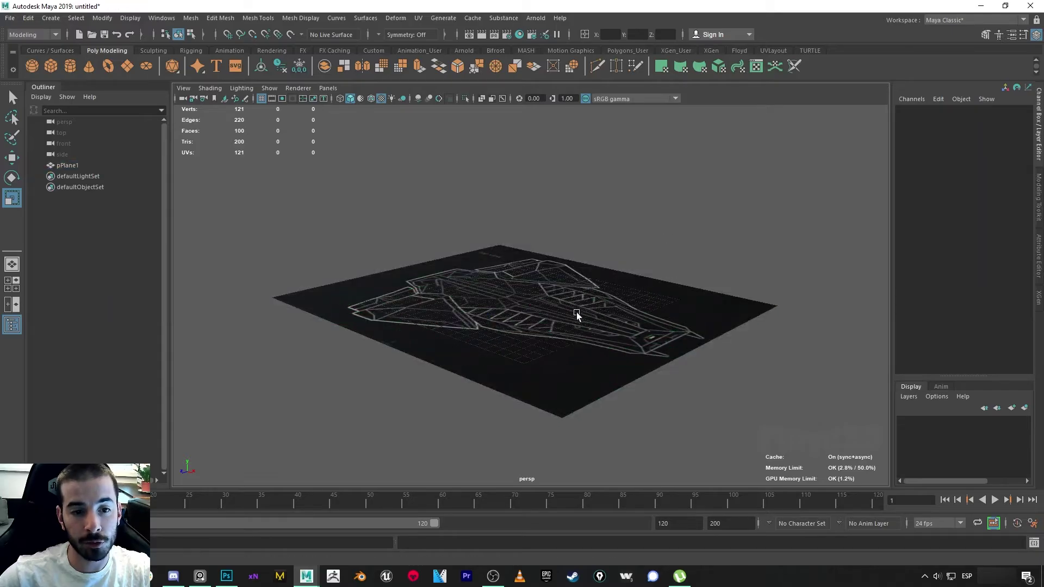
Lower the reference plane below the grid to about -98.4 in Y.
{"action": "left_click", "coordinate": [576, 314]}
{"action": "key", "text": "w"}
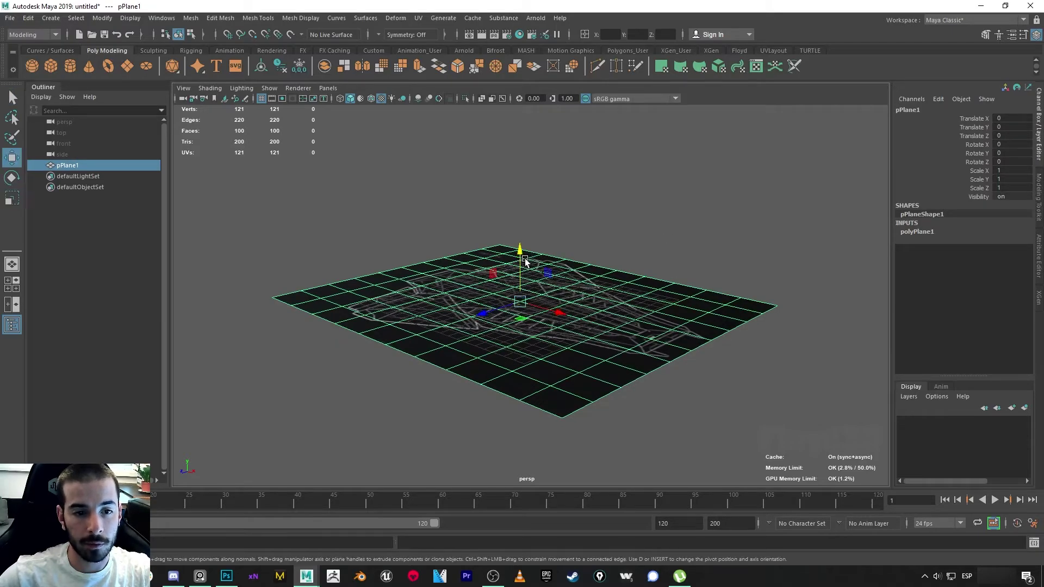
{"action": "left_click_drag", "start_coordinate": [525, 261], "coordinate": [522, 354]}
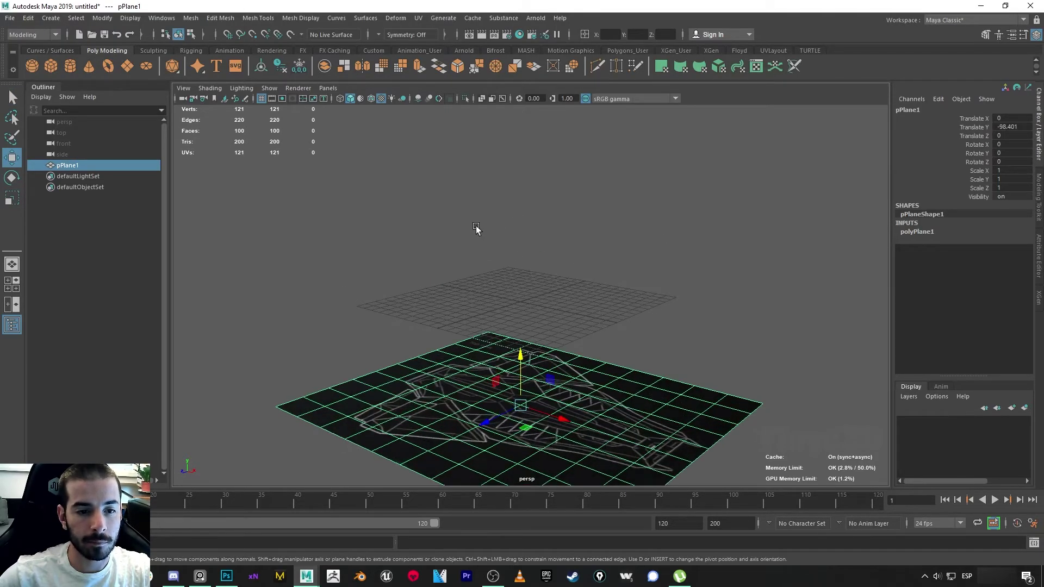
Create a polygon cube at the origin and scale it uniformly to about 84.
{"action": "left_click", "coordinate": [51, 66]}
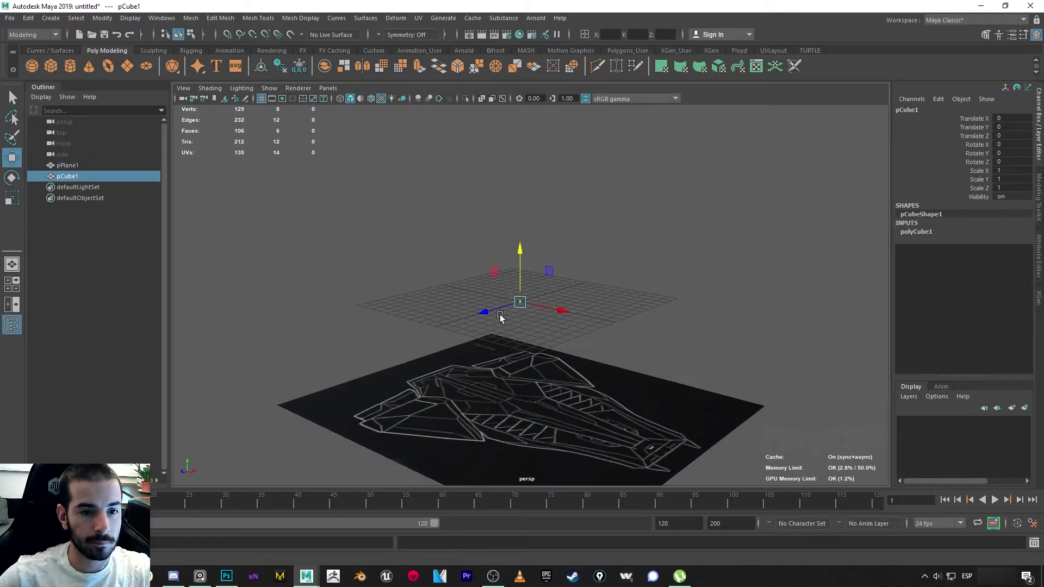
{"action": "key", "text": "r"}
{"action": "left_click_drag", "start_coordinate": [522, 302], "coordinate": [594, 313]}
{"action": "left_click_drag", "start_coordinate": [527, 308], "coordinate": [520, 337], "text": "alt"}
Switch to a full-size top view and display textures so the ship drawing shows beneath the cube.
{"action": "key", "text": "space"}
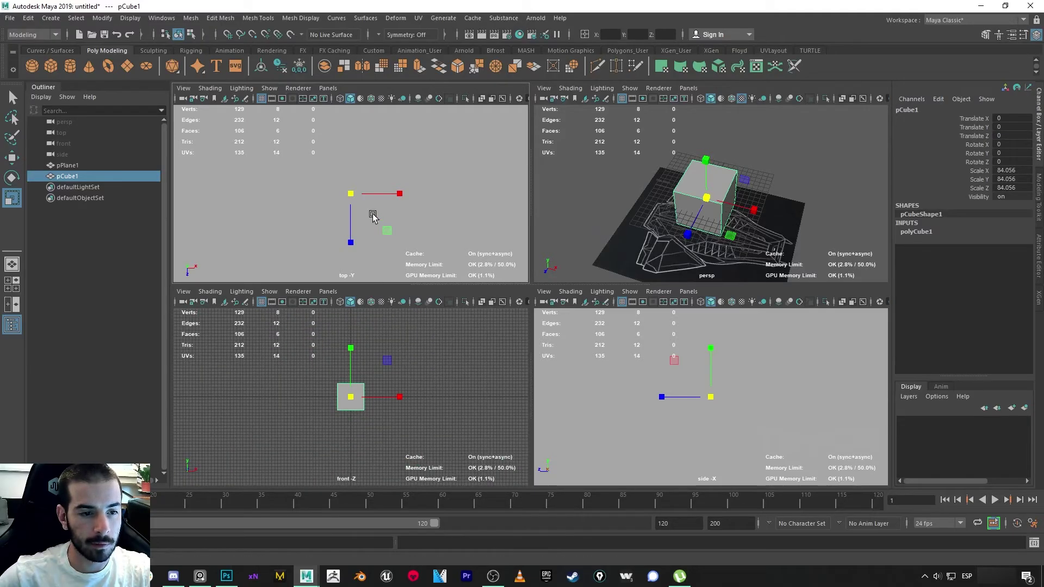
{"action": "scroll", "coordinate": [375, 228], "scroll_direction": "down", "scroll_amount": 5}
{"action": "scroll", "coordinate": [377, 218], "scroll_direction": "up", "scroll_amount": 2}
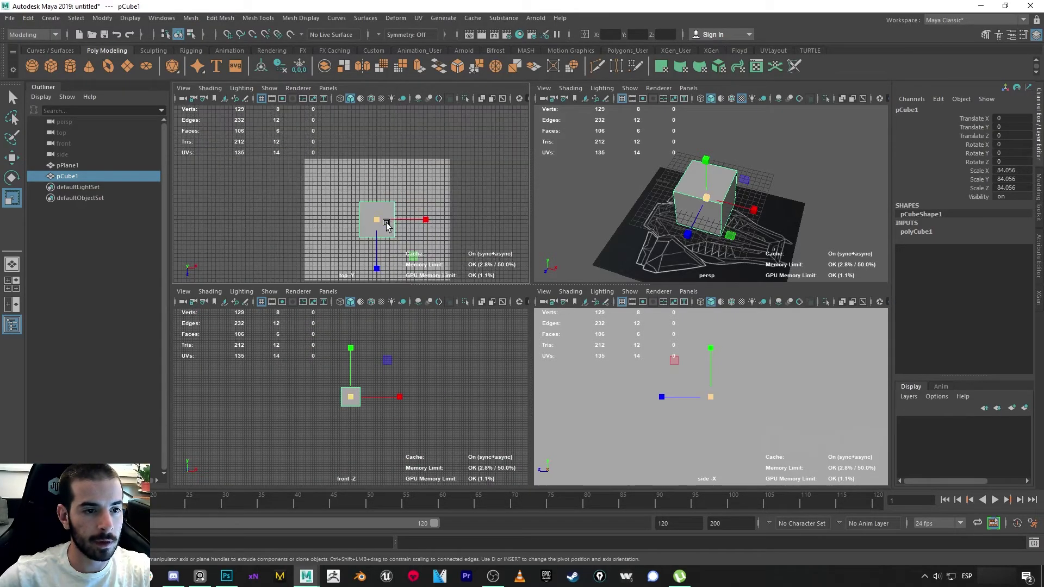
{"action": "key", "text": "space"}
{"action": "scroll", "coordinate": [558, 295], "scroll_direction": "up", "scroll_amount": 2}
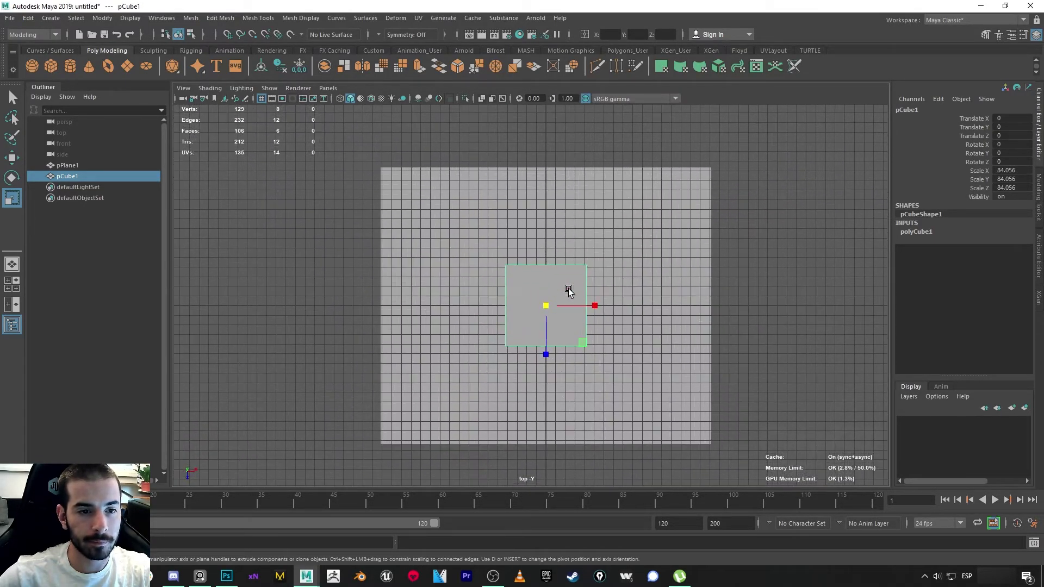
{"action": "left_click", "coordinate": [382, 99]}
{"action": "scroll", "coordinate": [590, 306], "scroll_direction": "up", "scroll_amount": 2}
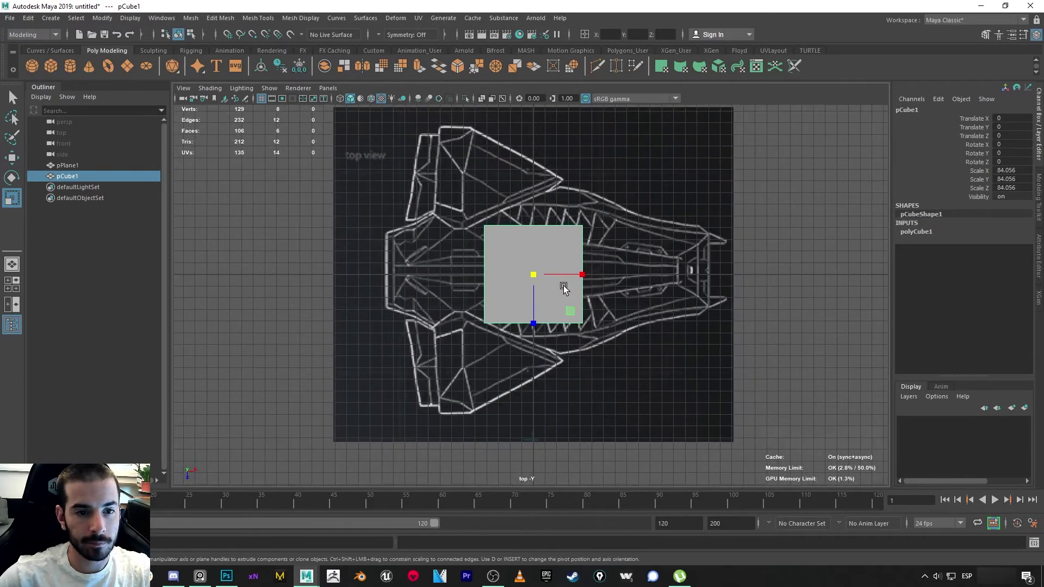
Stretch the cube to about 237 in X and move the vertices of one rear corner out to the drawing's wing tip.
{"action": "left_click_drag", "start_coordinate": [578, 276], "coordinate": [644, 284]}
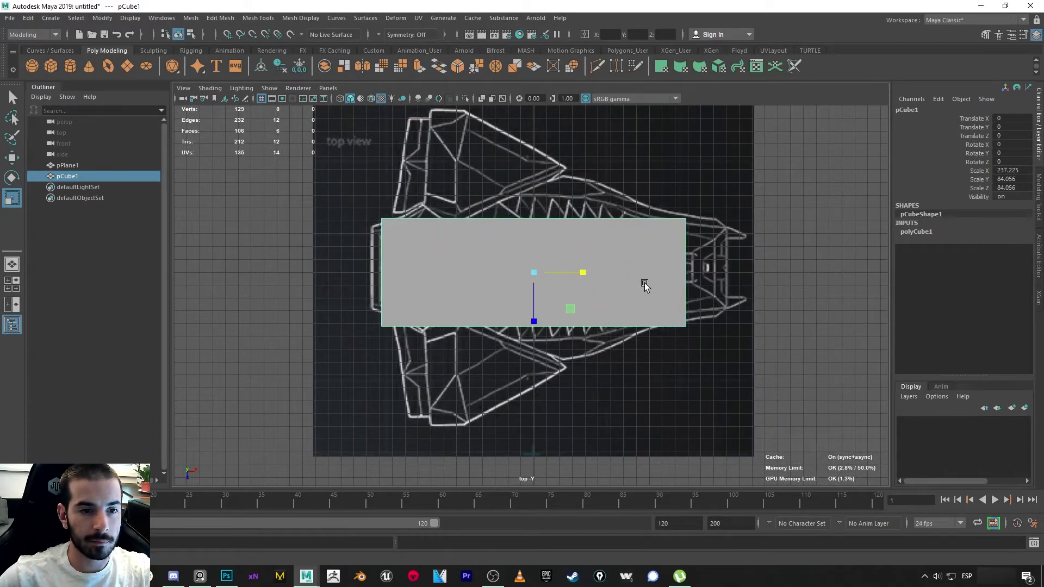
{"action": "scroll", "coordinate": [533, 275], "scroll_direction": "down", "scroll_amount": 2}
{"action": "right_click", "coordinate": [478, 234]}
{"action": "left_click_drag", "start_coordinate": [392, 224], "coordinate": [440, 160]}
{"action": "key", "text": "w"}
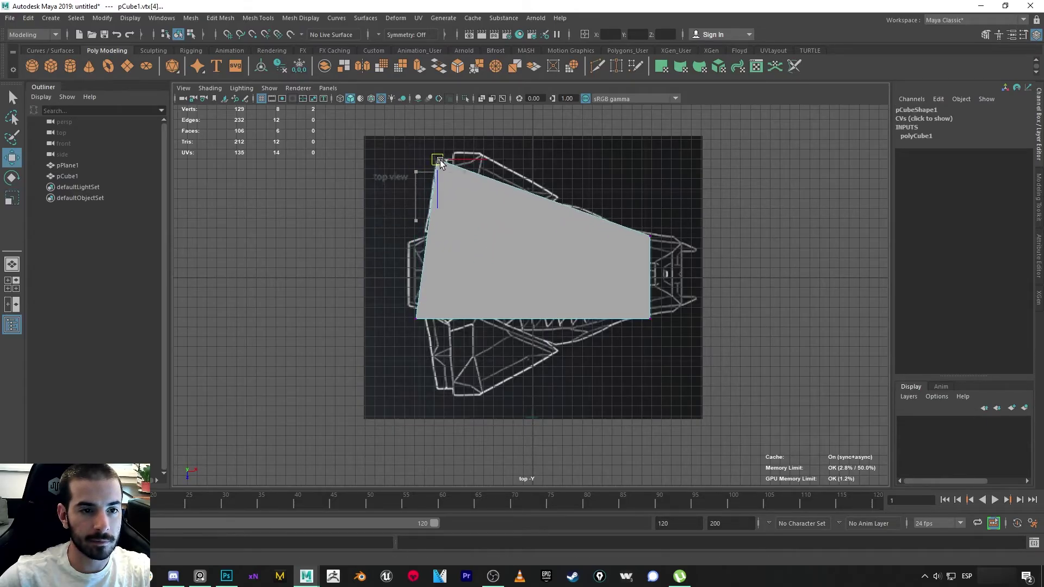
{"action": "scroll", "coordinate": [532, 259], "scroll_direction": "up", "scroll_amount": 2}
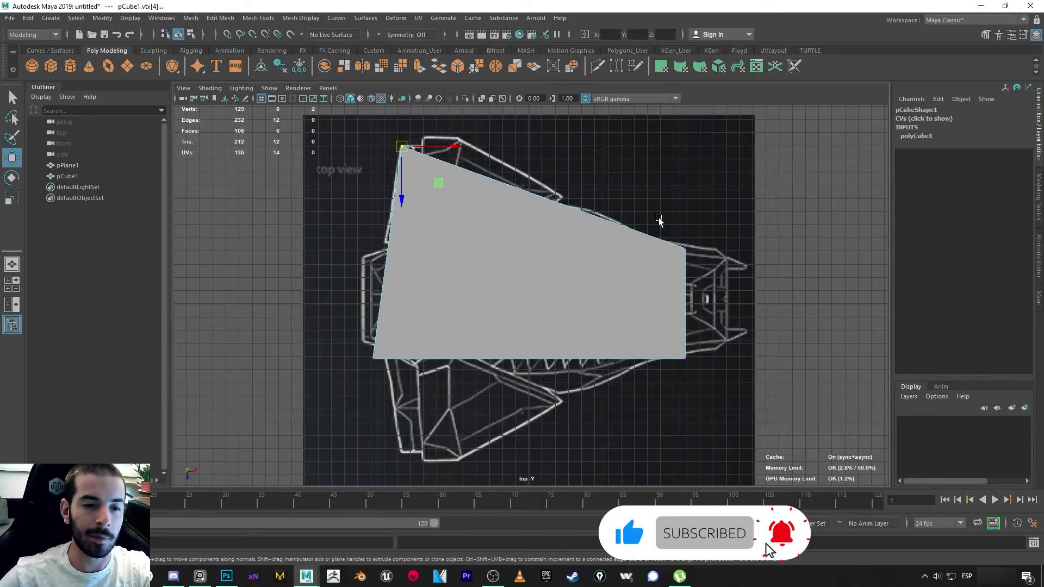
Return to the perspective view in object mode and select the reference plane beneath the reshaped cube.
{"action": "key", "text": "space"}
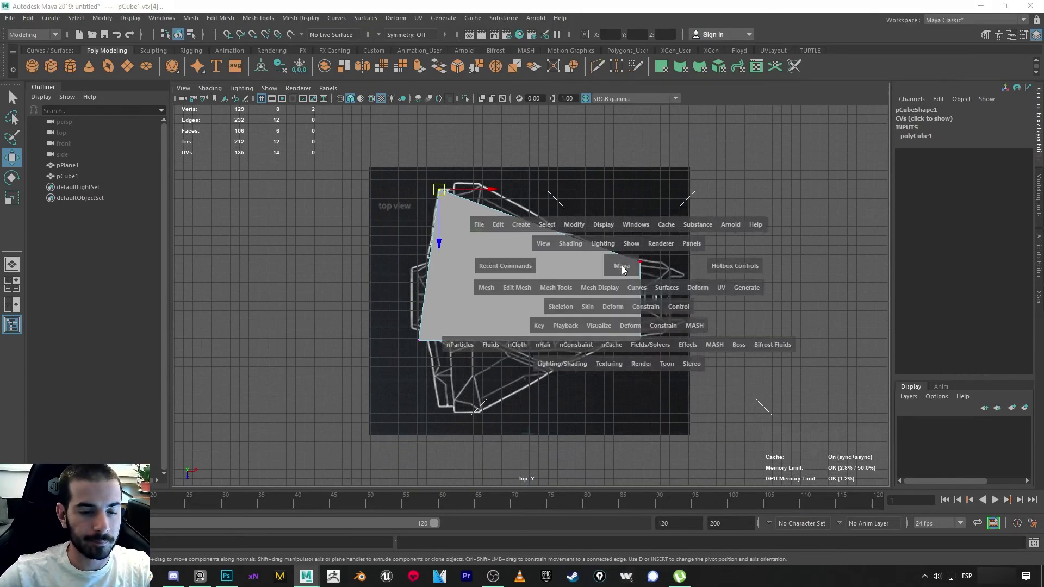
{"action": "key", "text": "space"}
{"action": "key", "text": "F8"}
{"action": "key", "text": "ctrl+z"}
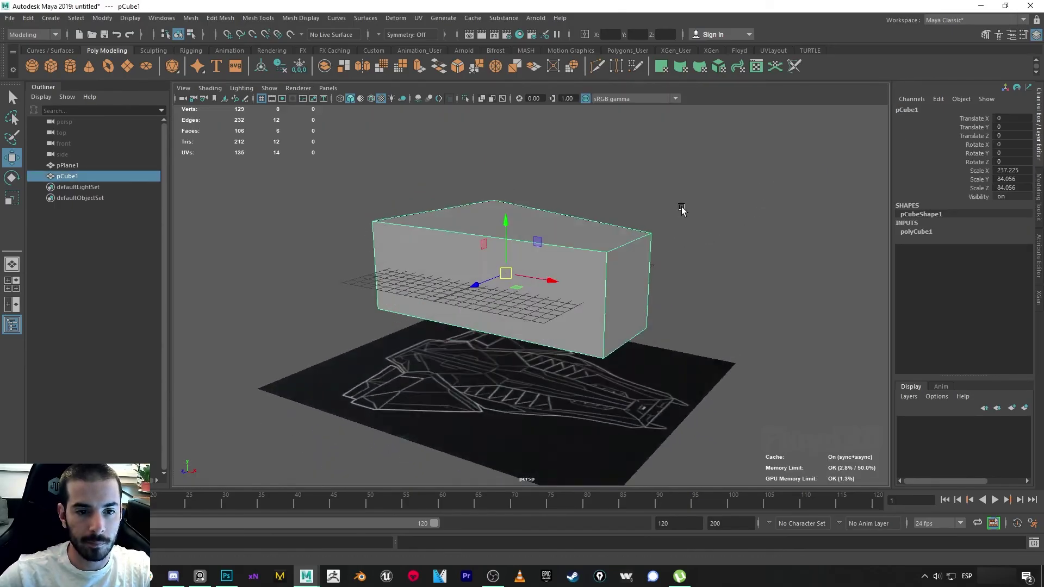
{"action": "left_click_drag", "start_coordinate": [683, 212], "coordinate": [624, 240], "text": "alt"}
{"action": "left_click", "coordinate": [709, 321]}
{"action": "left_click", "coordinate": [679, 348]}
{"action": "left_click_drag", "start_coordinate": [679, 348], "coordinate": [456, 241], "text": "alt"}
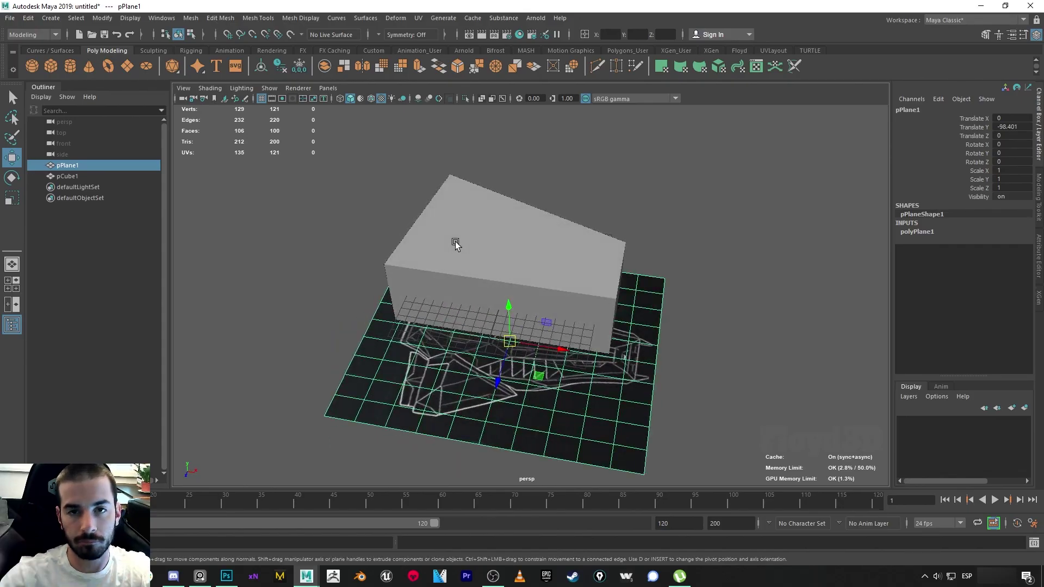